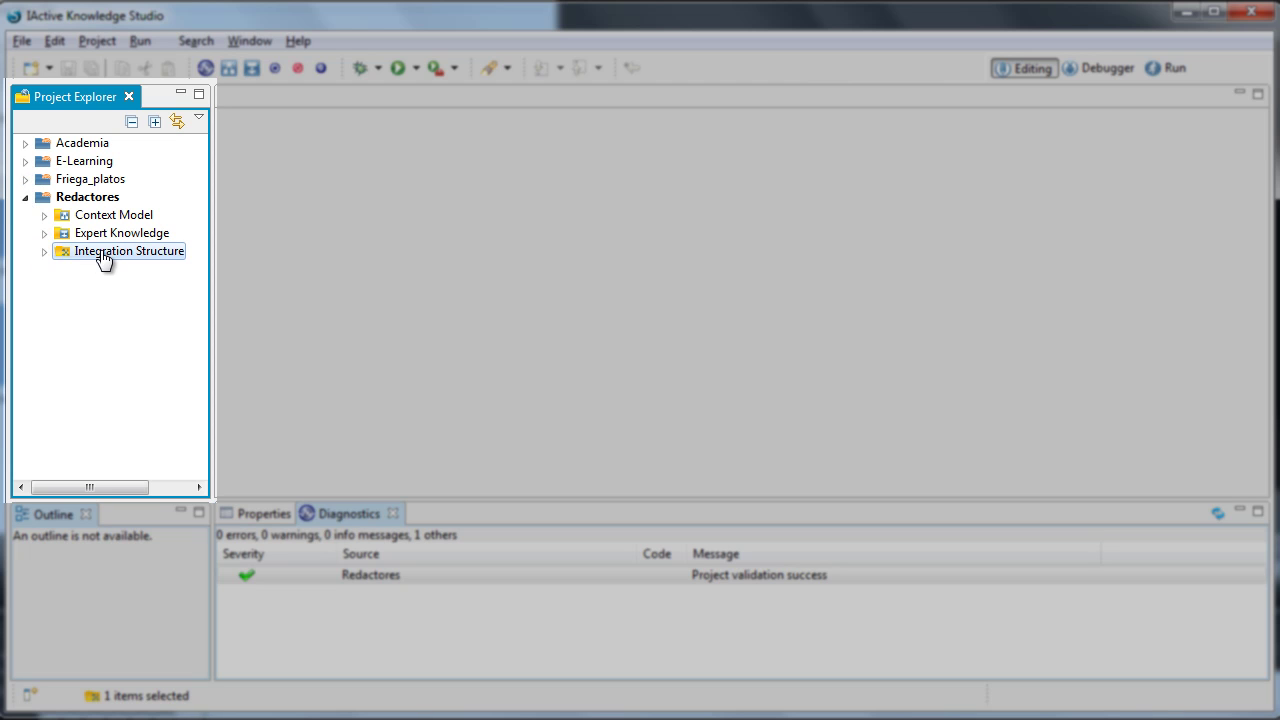
# - Expand the Redactores project's Integration Structure and its redactores estructuras integracion folder to view the contents
pyautogui.click(45, 252)
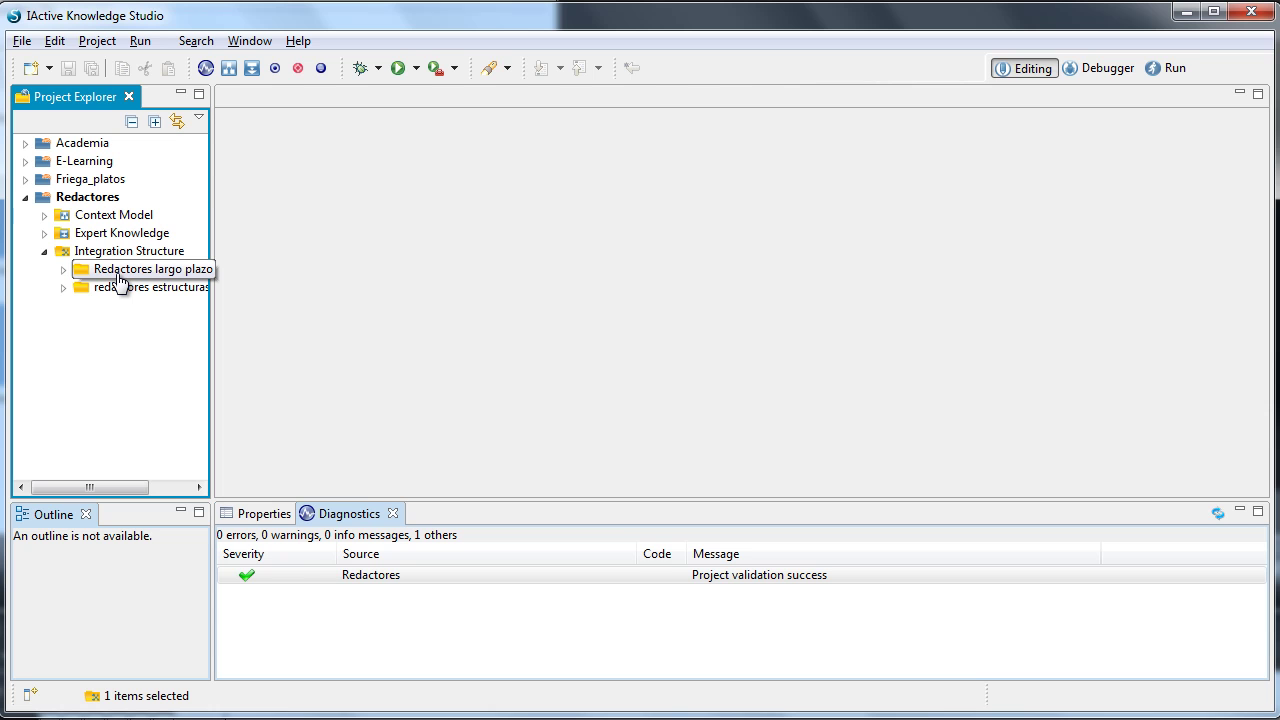
pyautogui.click(60, 286)
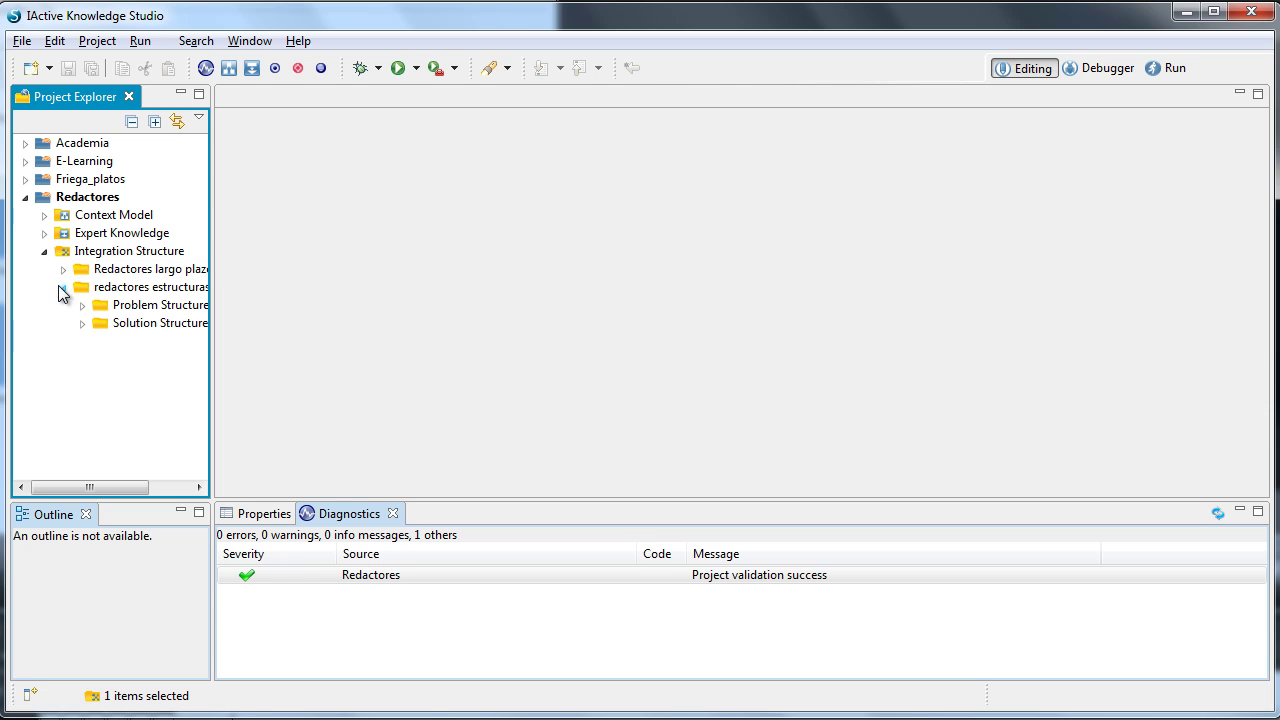
pyautogui.moveTo(65, 484); pyautogui.dragTo(111, 487)
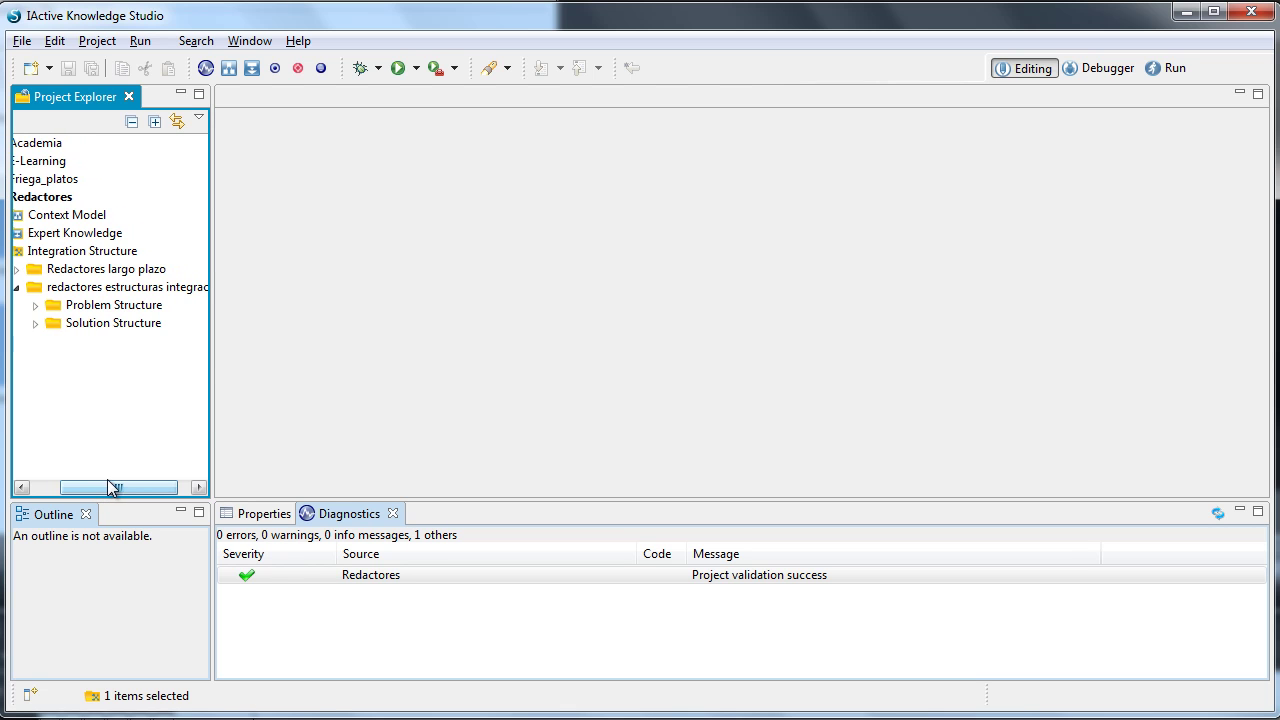
# - Create a new integration structure named "Mi estructura" in the Redactores project
pyautogui.rightClick(103, 258)
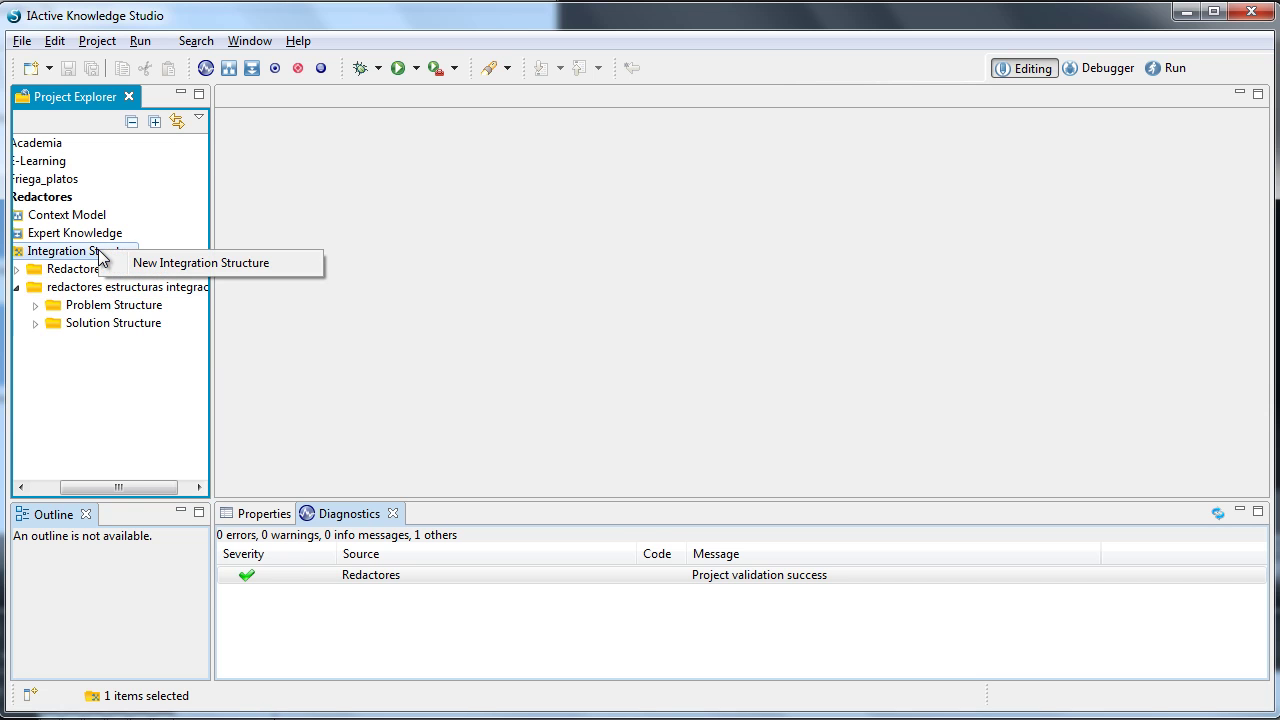
pyautogui.click(200, 265)
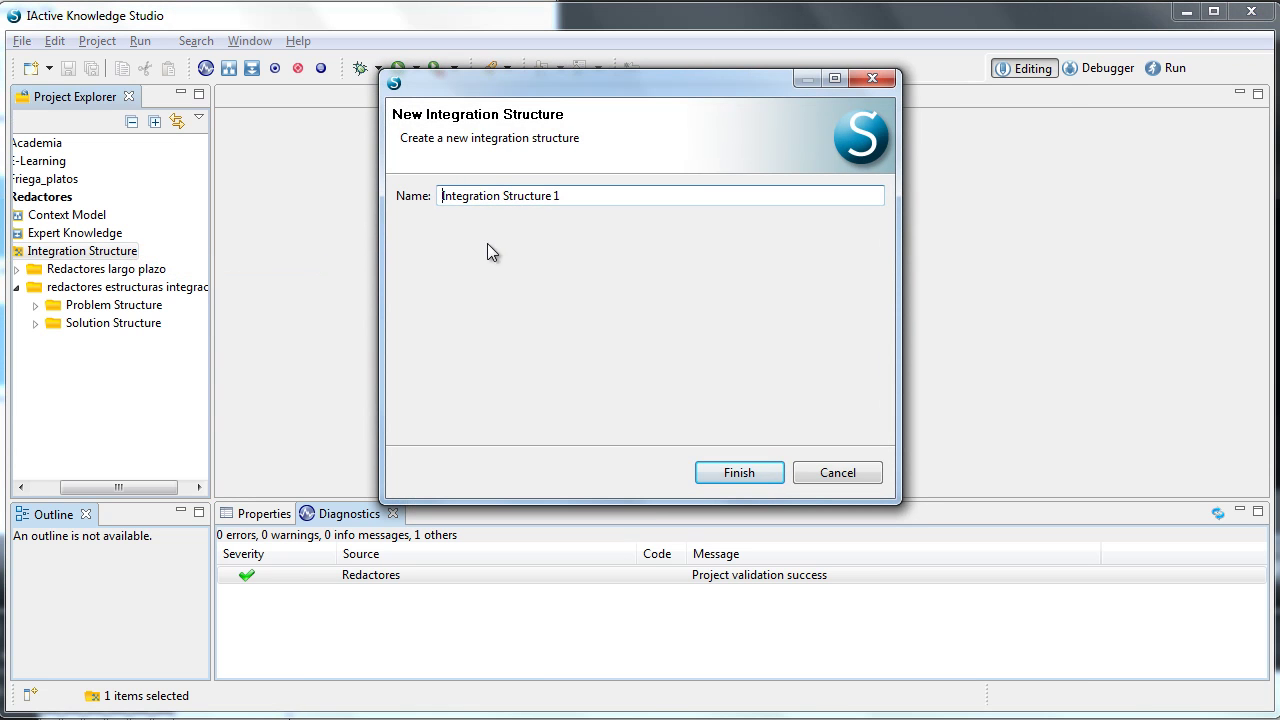
pyautogui.moveTo(600, 195); pyautogui.dragTo(333, 192)
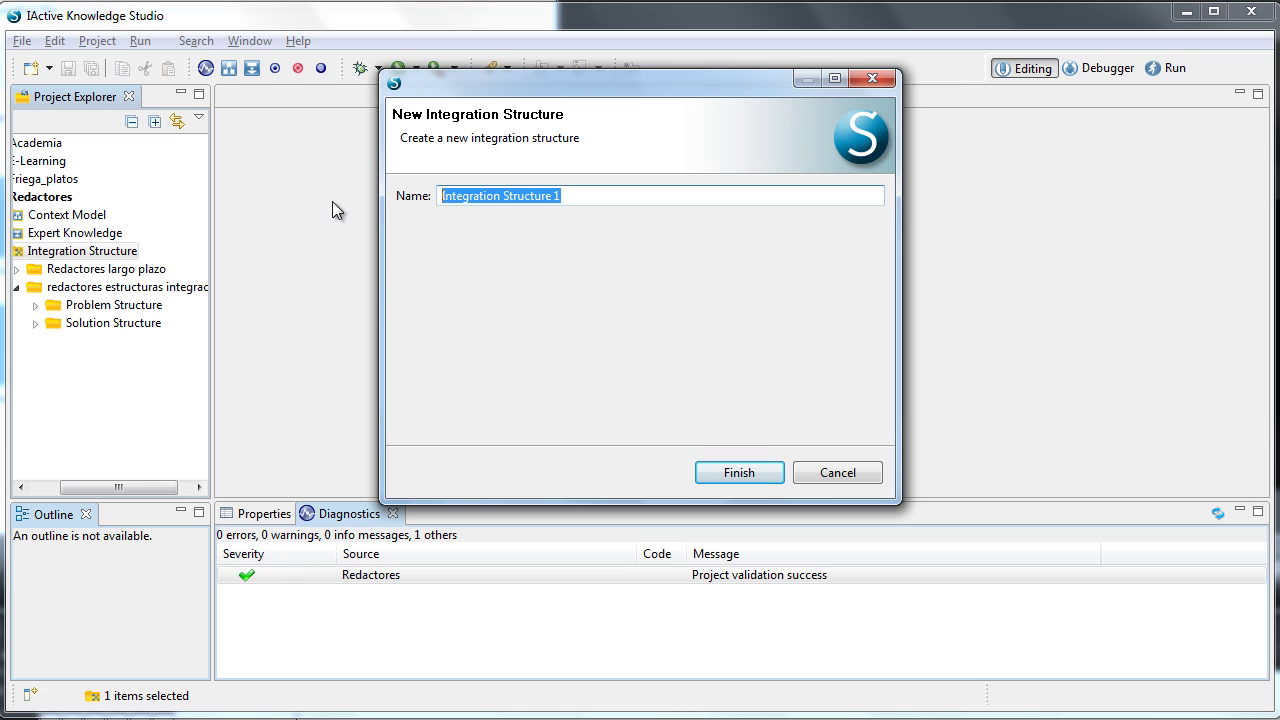
pyautogui.write('Mi ')
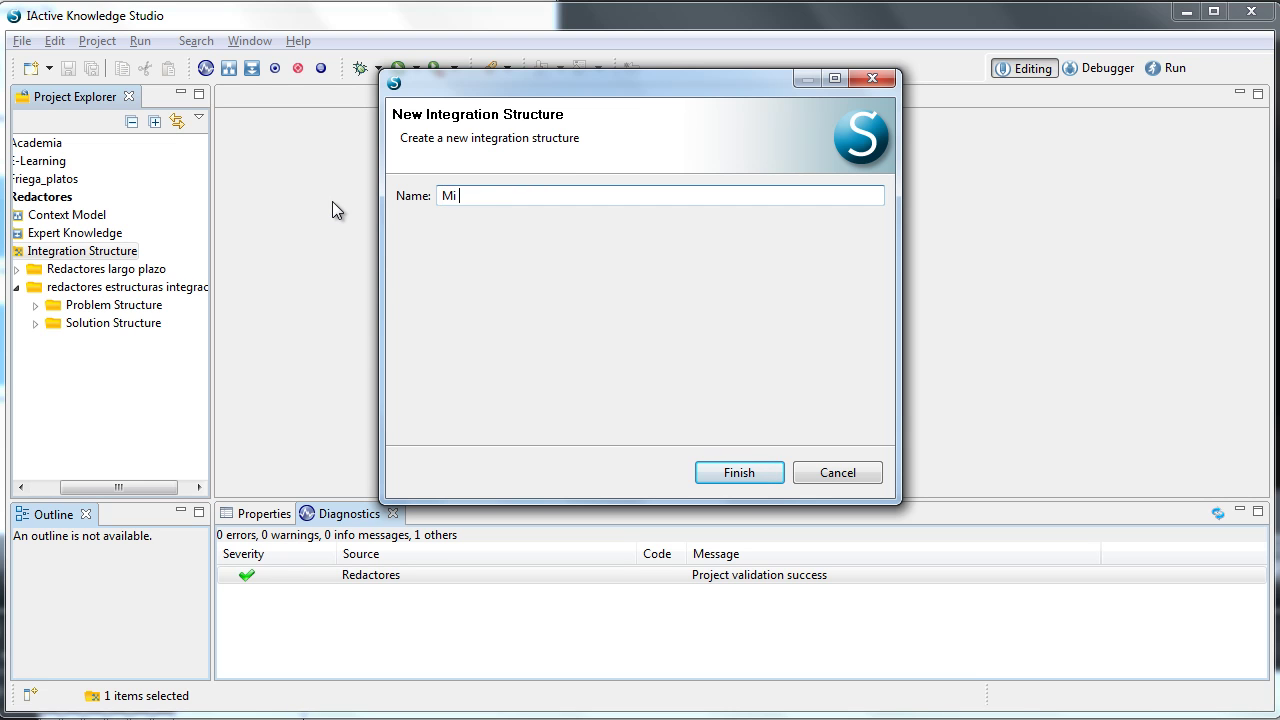
pyautogui.write('estructura')
pyautogui.click(738, 468)
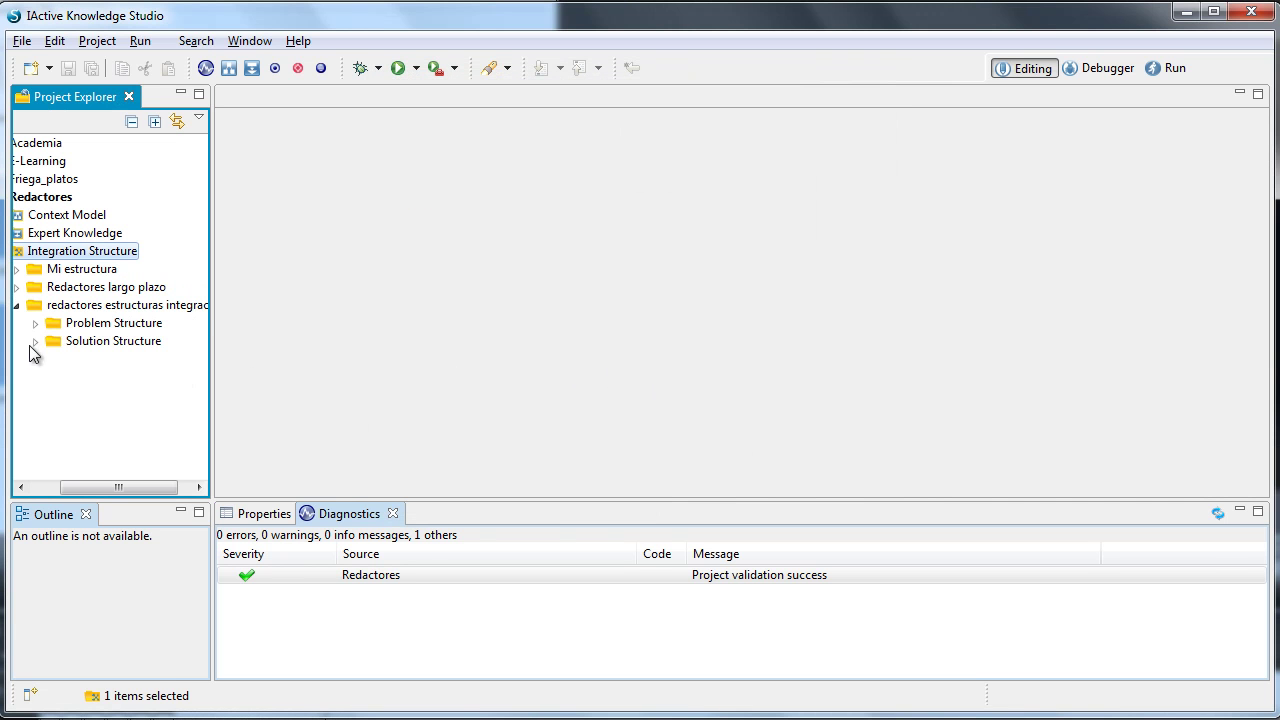
# - Check which actions are offered for redactores estructuras integracion, and collapse the Integration Structure tree
pyautogui.rightClick(71, 310)
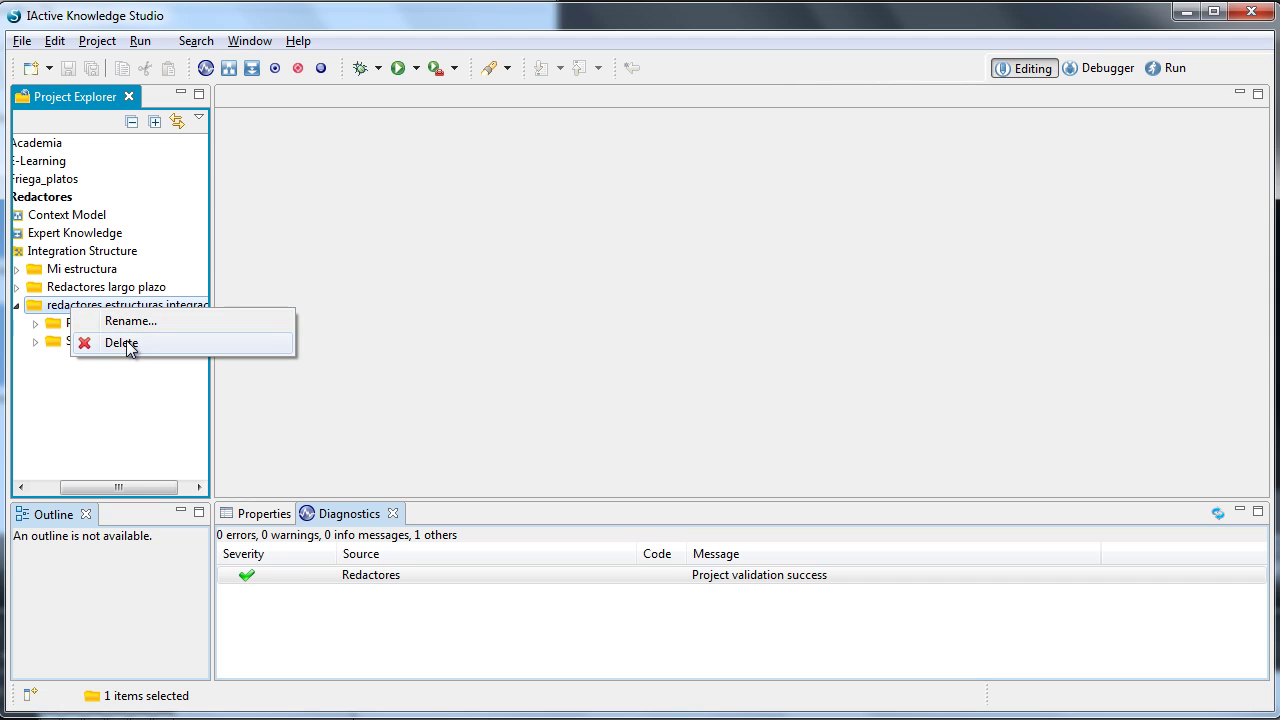
pyautogui.click(84, 377)
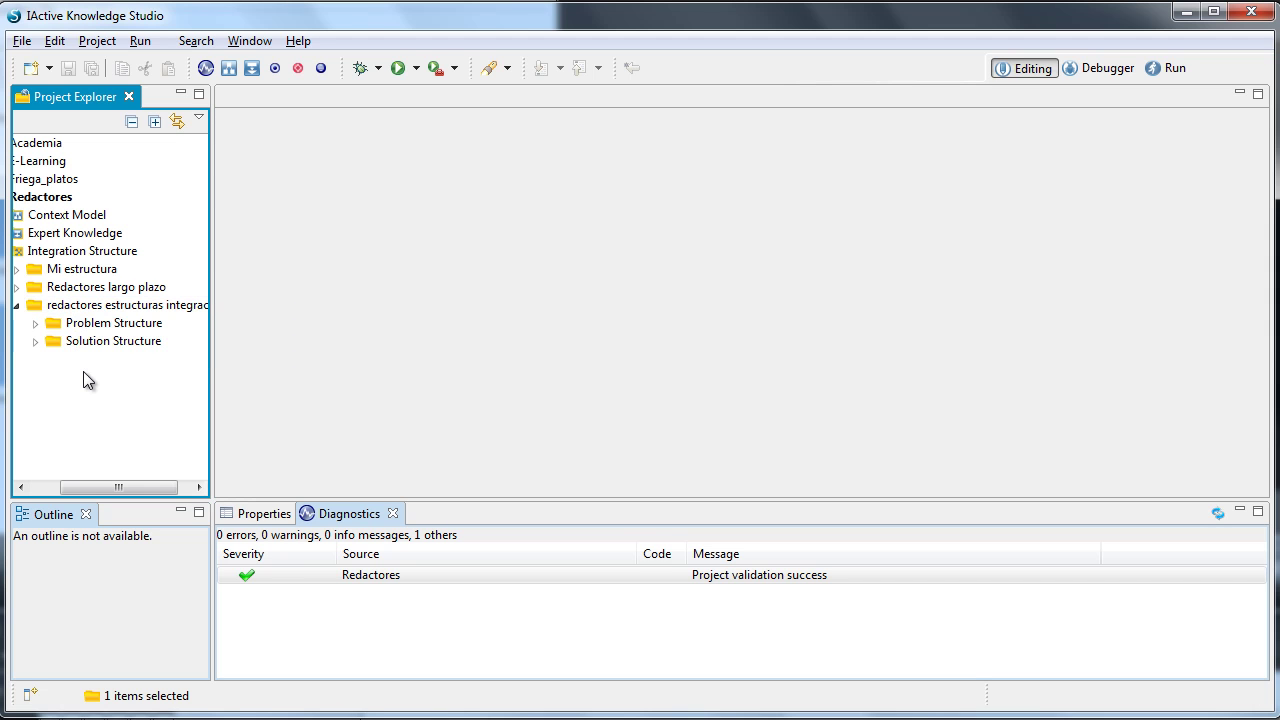
pyautogui.moveTo(91, 487); pyautogui.dragTo(63, 484)
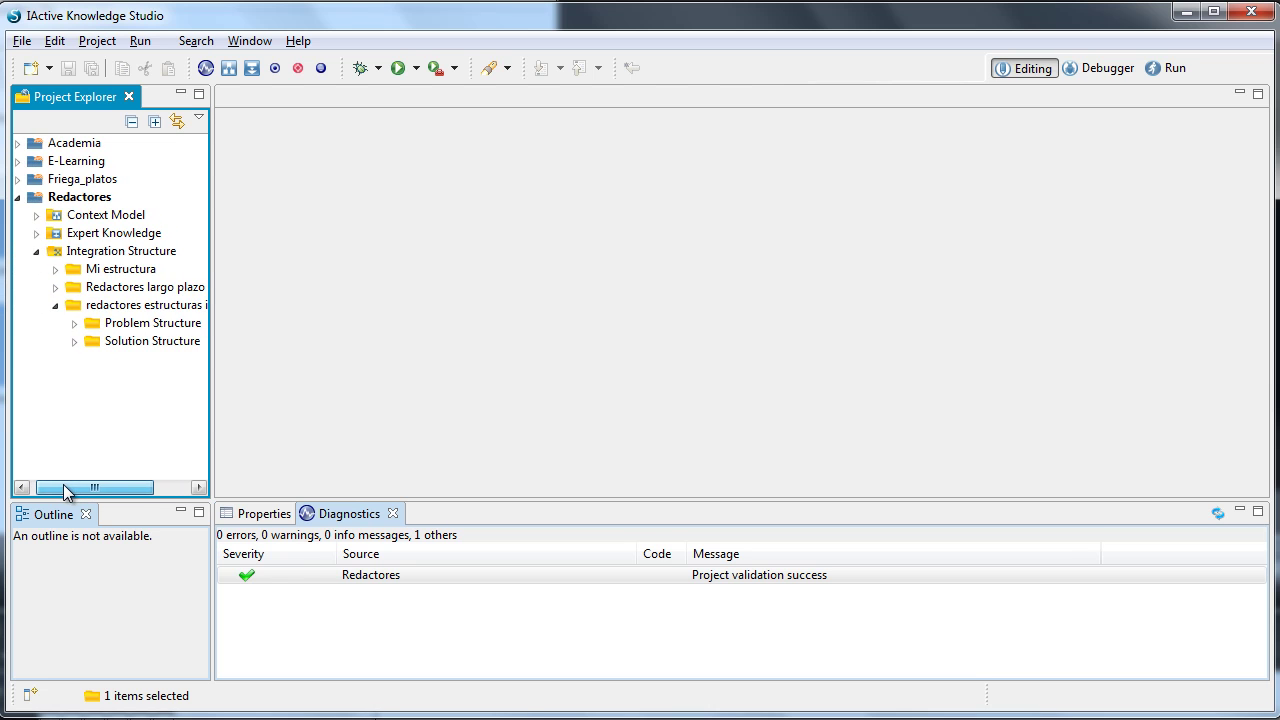
pyautogui.click(55, 305)
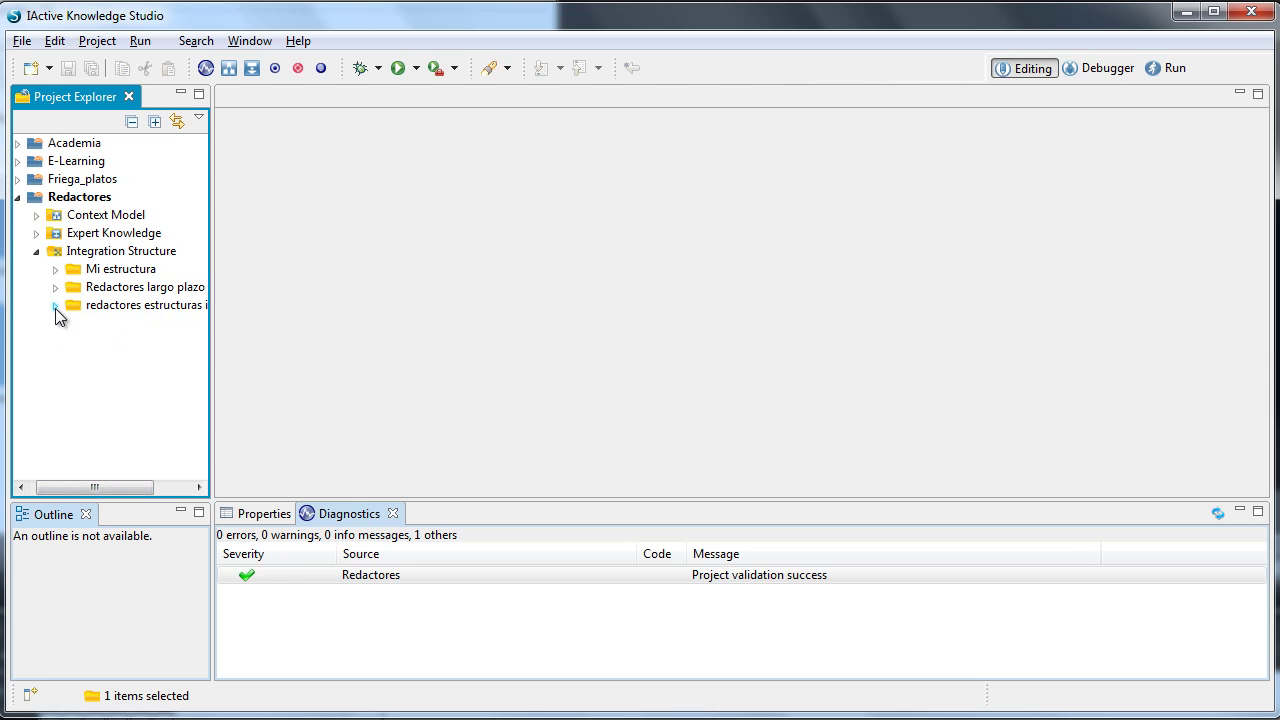
pyautogui.click(33, 251)
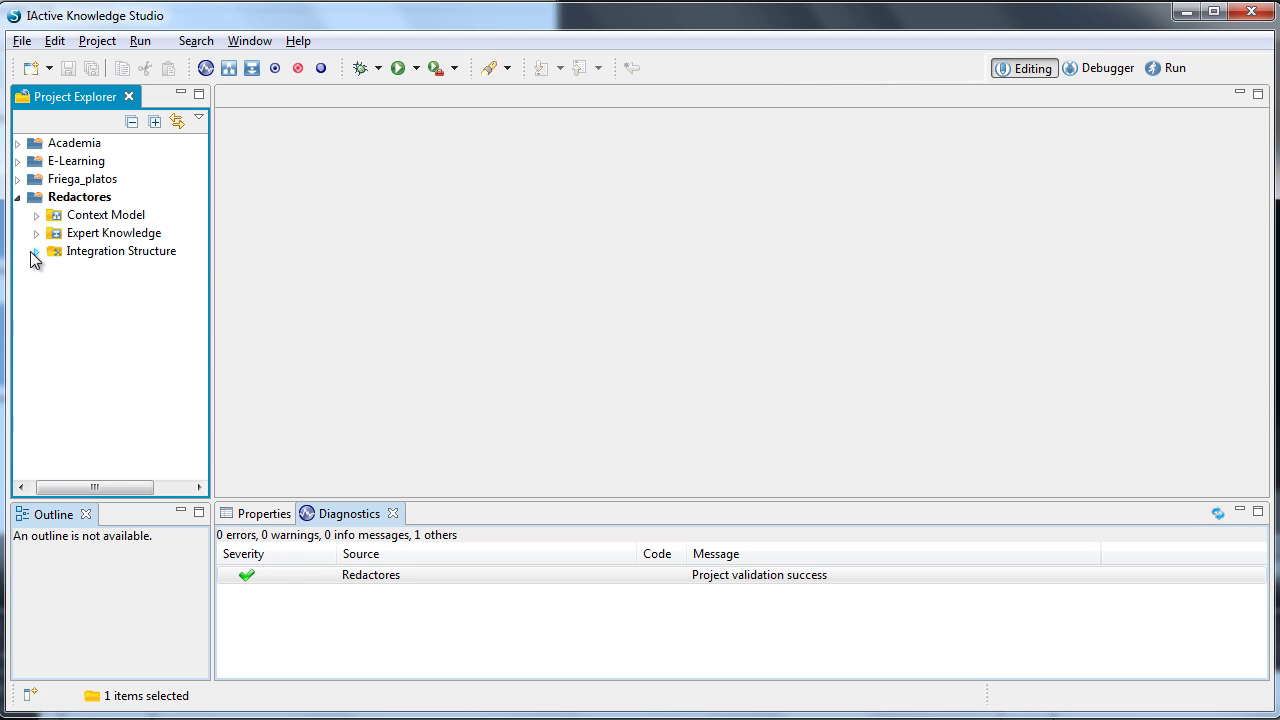
# - Open the Redactores Context Model and examine the Articulo class attributes from titulo to prioridad
pyautogui.doubleClick(100, 224)
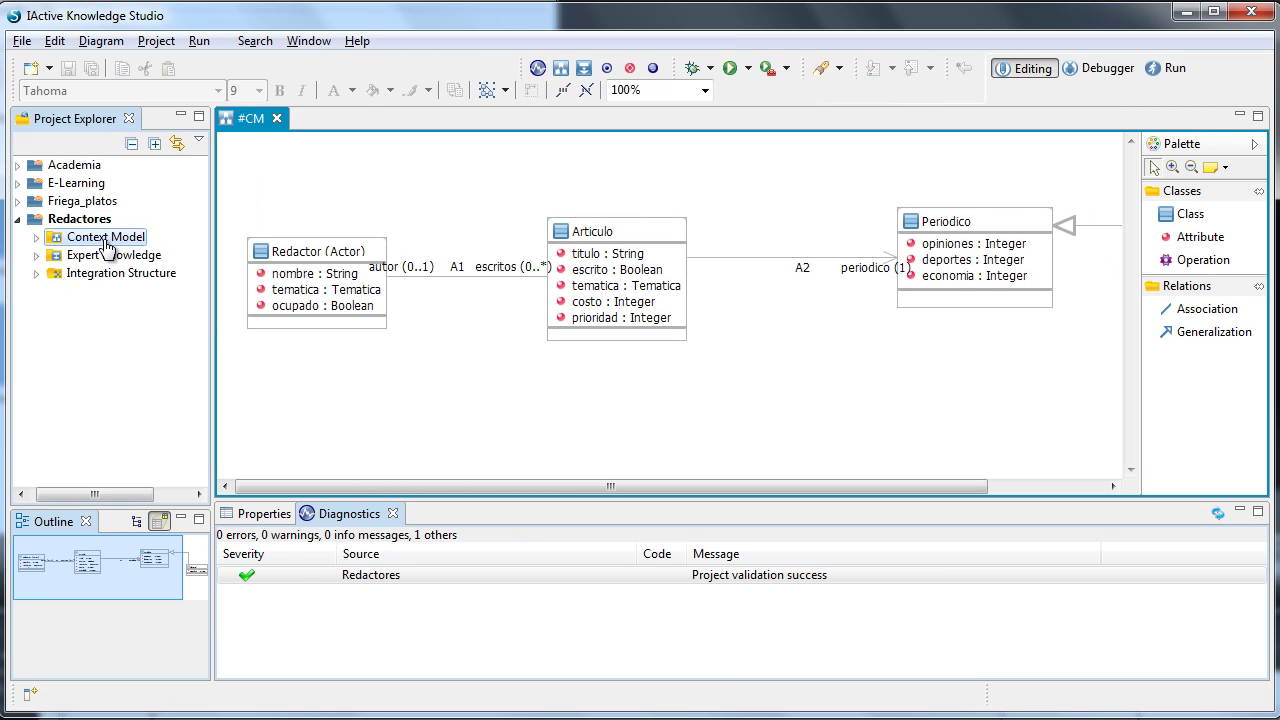
pyautogui.click(593, 255)
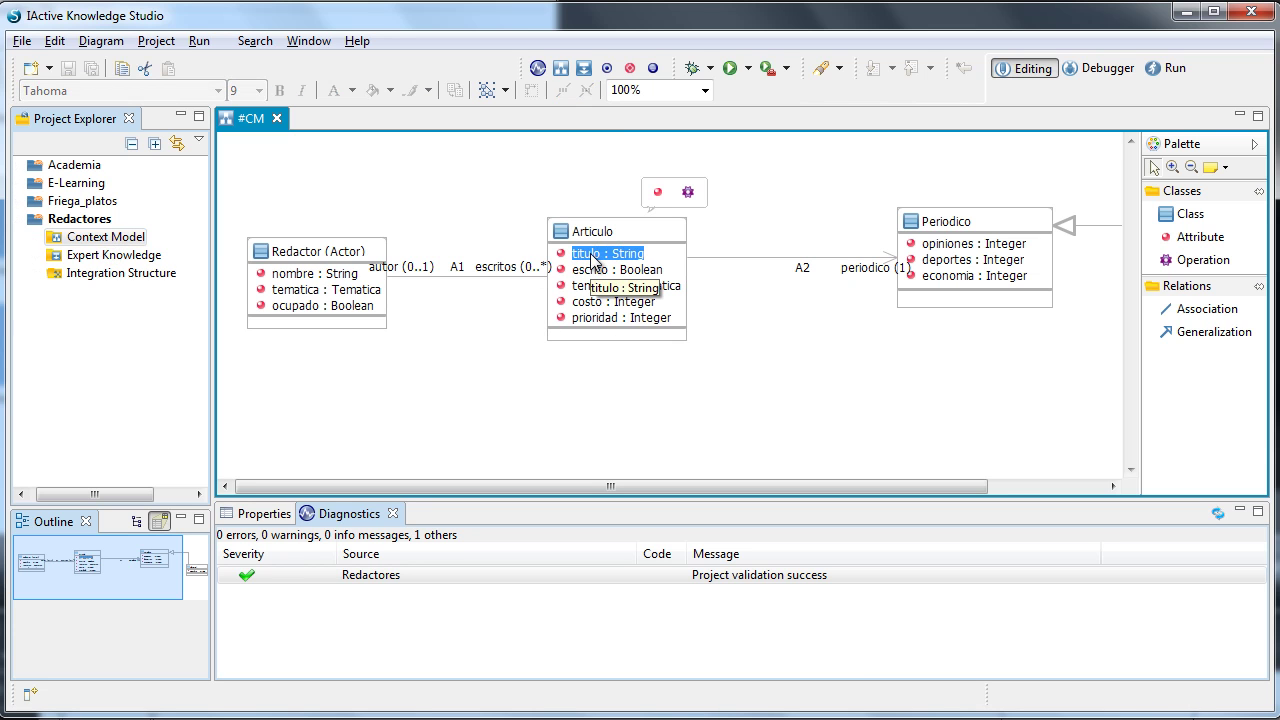
pyautogui.click(593, 270)
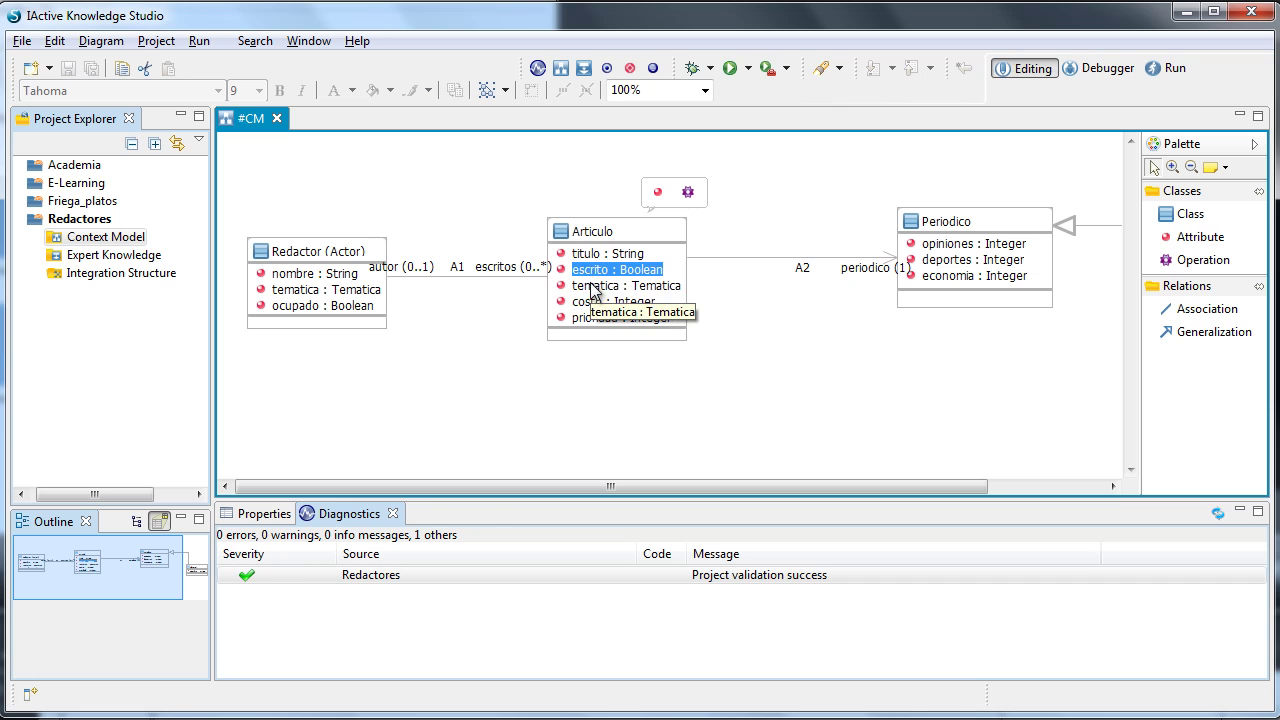
pyautogui.click(593, 287)
pyautogui.click(593, 302)
pyautogui.click(593, 318)
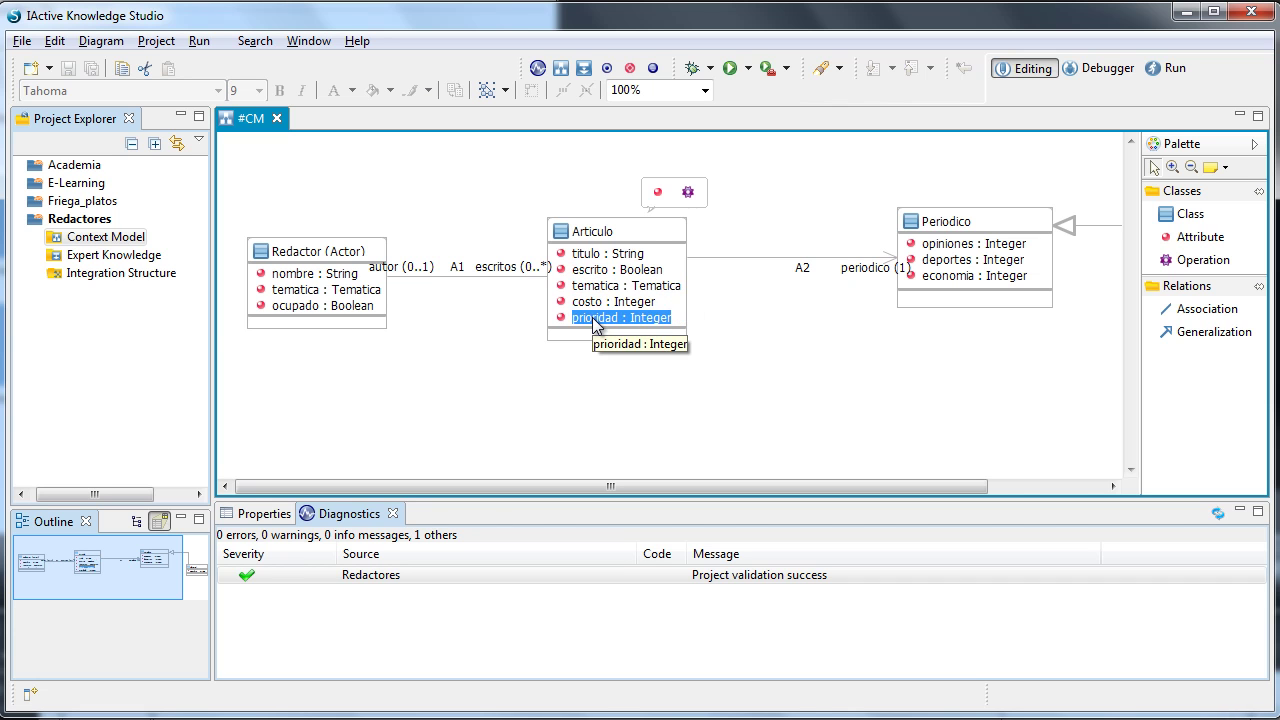
# - Open Incoming Data from the Problem Structure of redactores estructuras integracion and save all open files
pyautogui.click(36, 274)
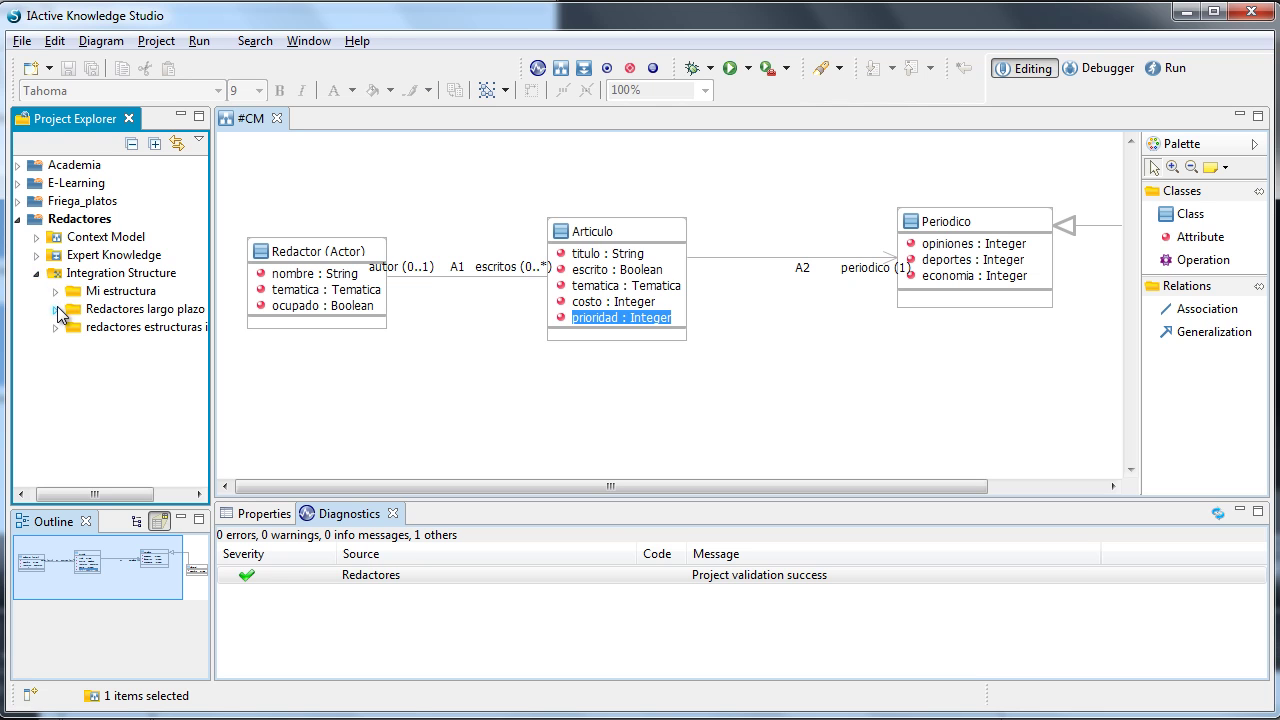
pyautogui.click(55, 327)
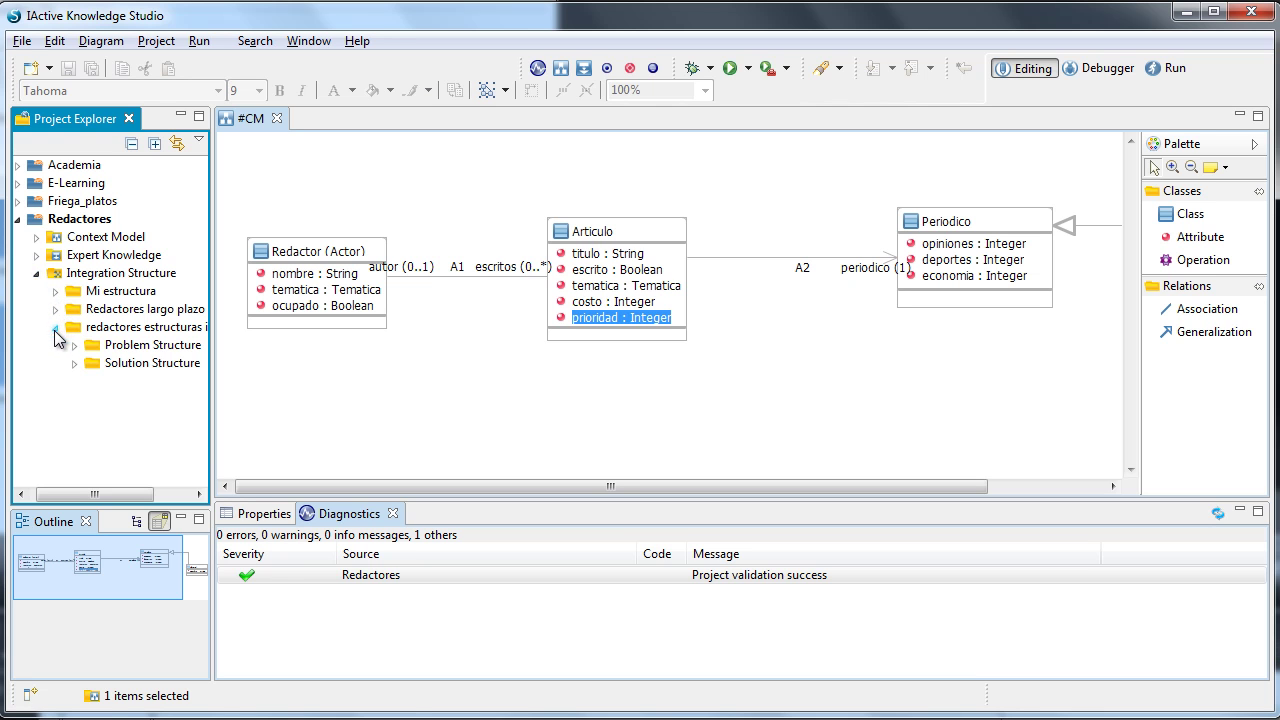
pyautogui.click(71, 345)
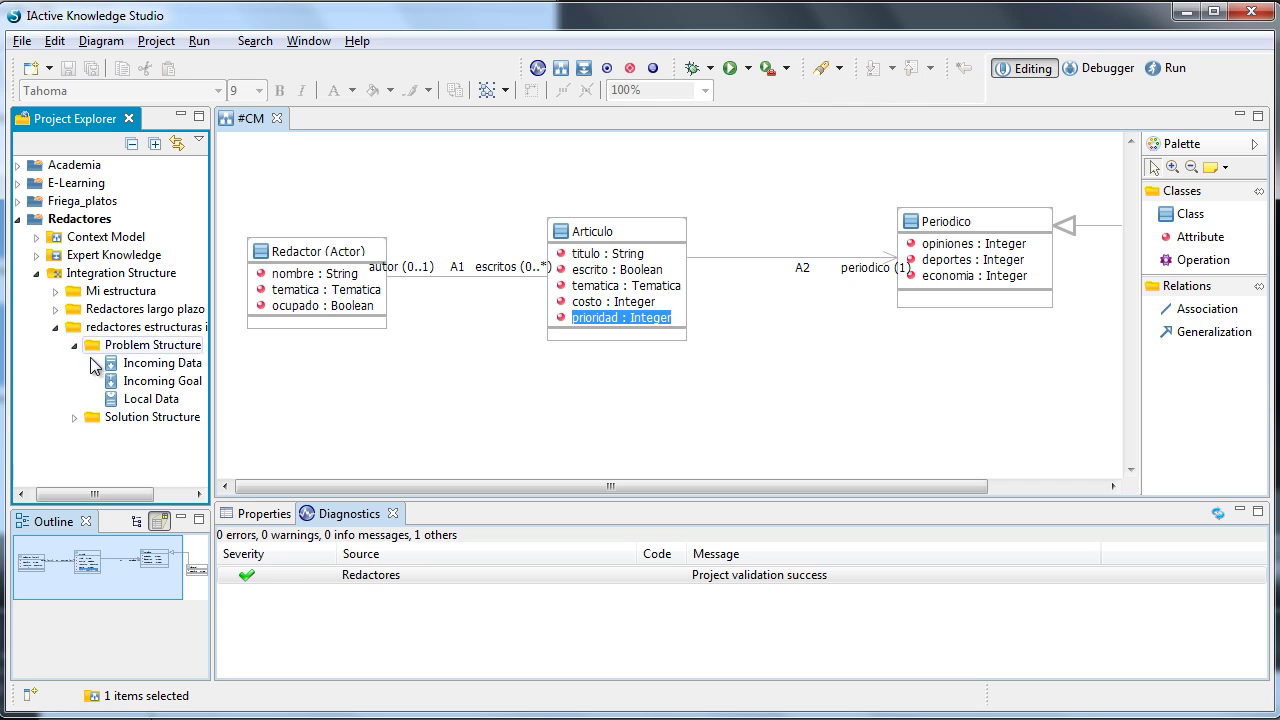
pyautogui.doubleClick(131, 366)
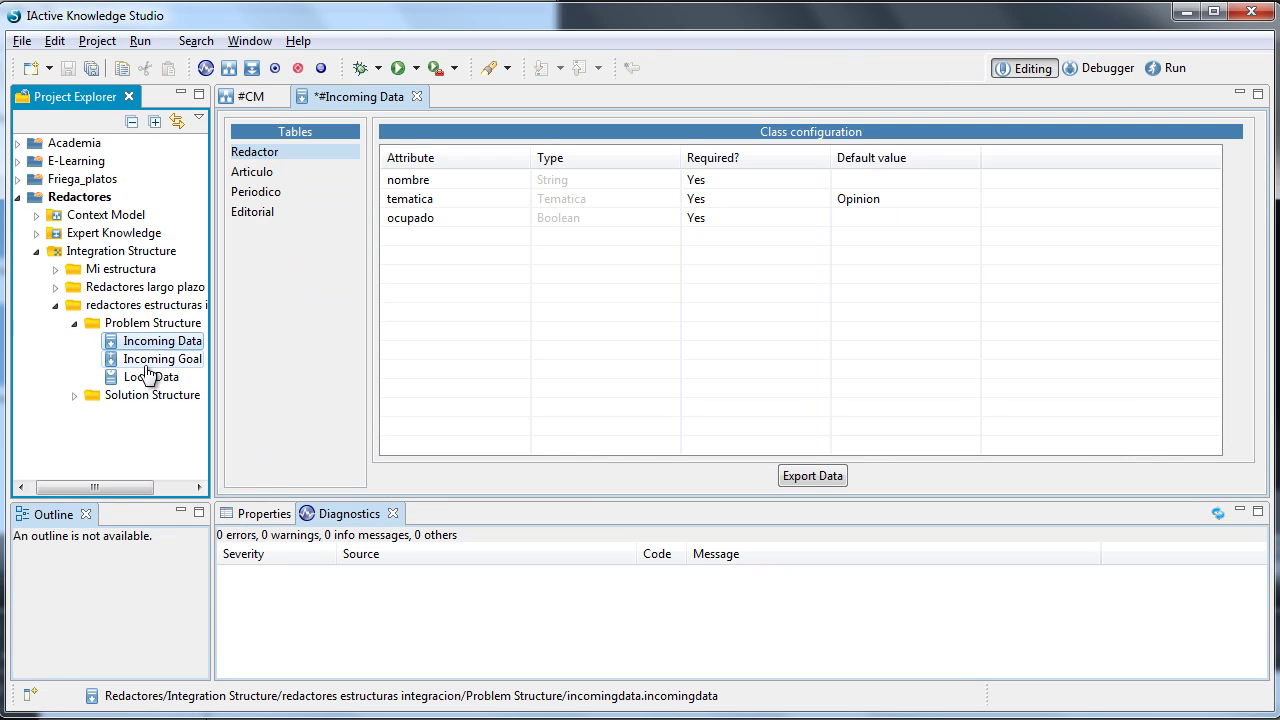
pyautogui.click(92, 72)
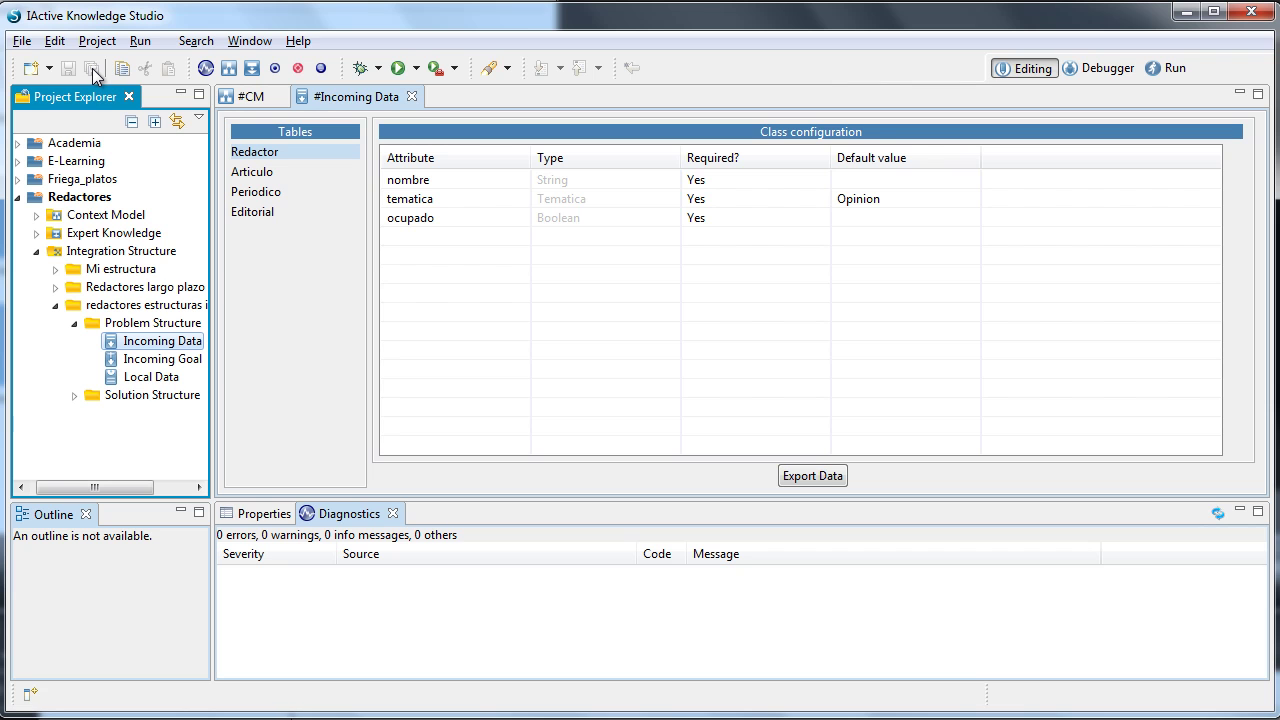
# - Collapse the Problem Structure folder and point out the Problem Structure and Solution Structure parts of redactores estructuras integracion
pyautogui.click(55, 305)
pyautogui.click(52, 305)
pyautogui.click(73, 323)
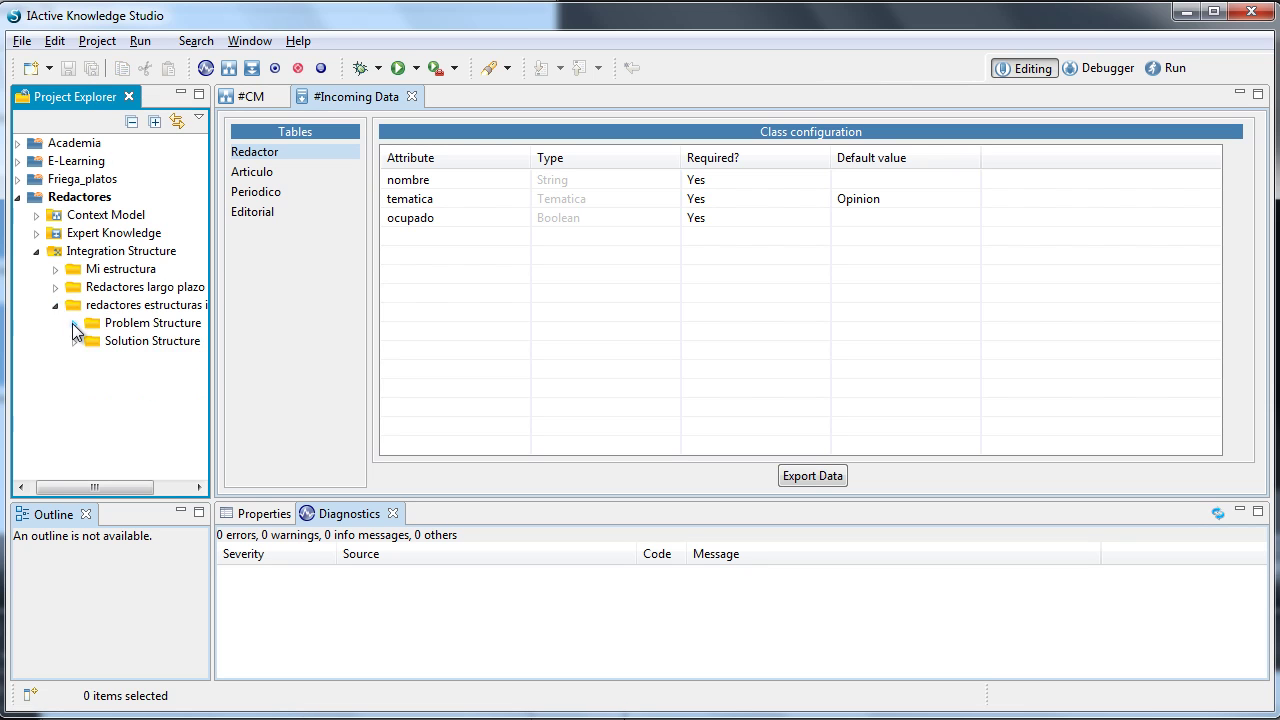
pyautogui.click(155, 328)
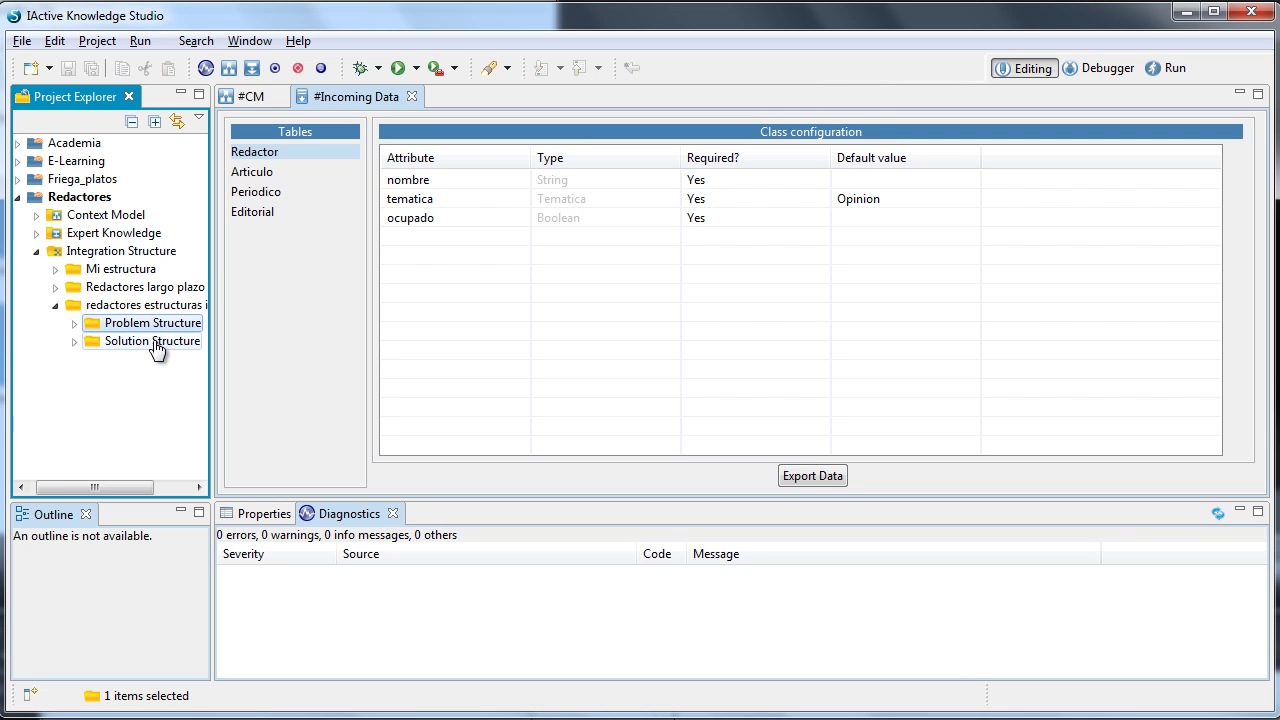
pyautogui.click(155, 342)
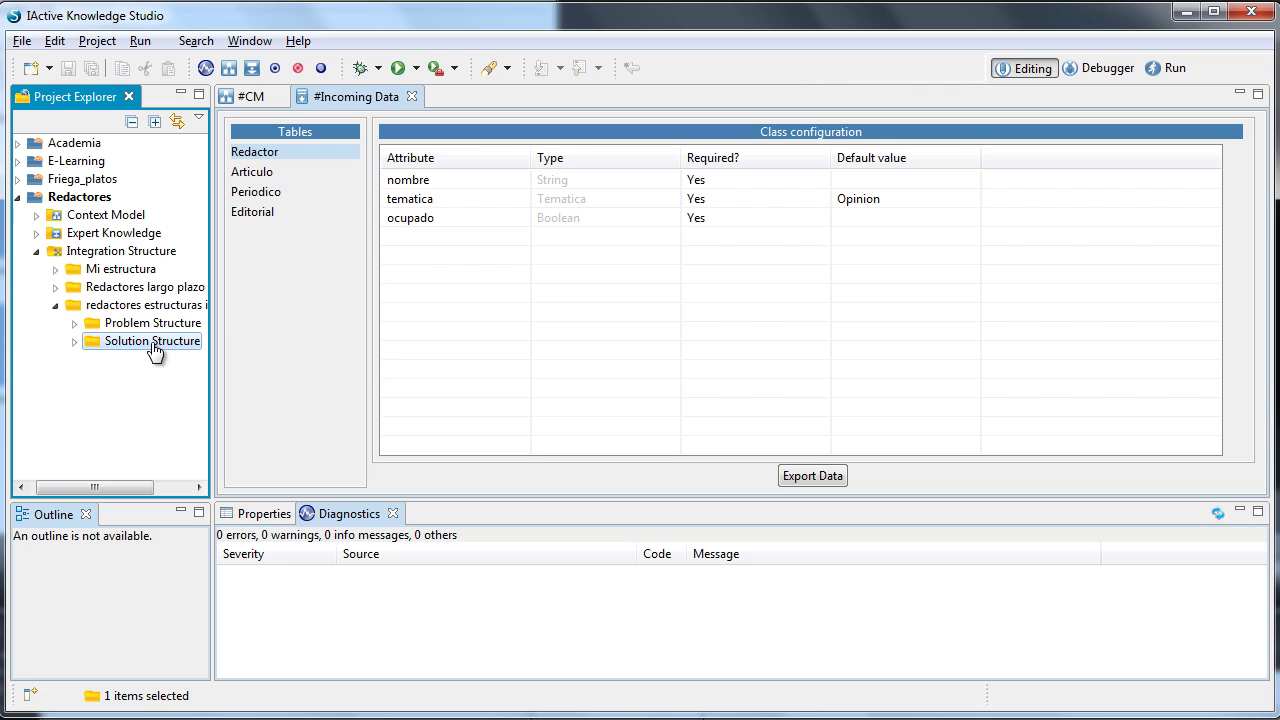
pyautogui.click(98, 331)
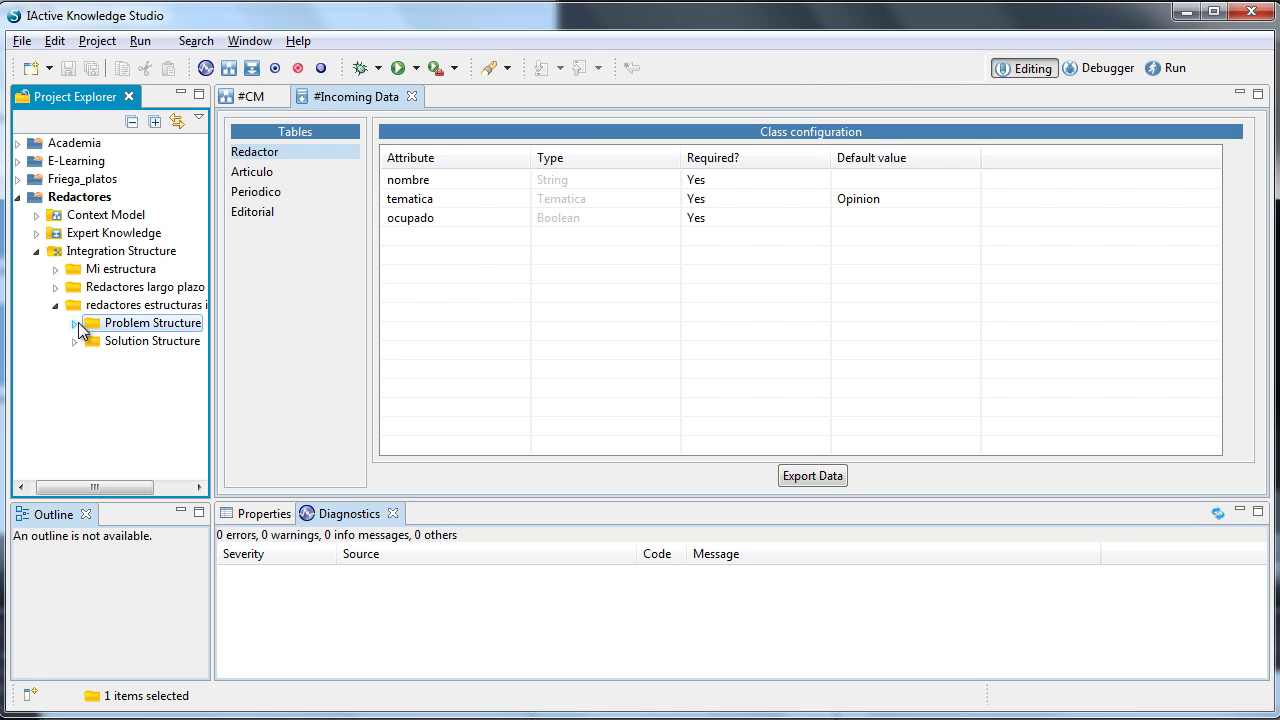
# - Open Local Data from the Problem Structure of redactores estructuras integracion
pyautogui.click(75, 323)
pyautogui.moveTo(84, 486); pyautogui.dragTo(99, 487)
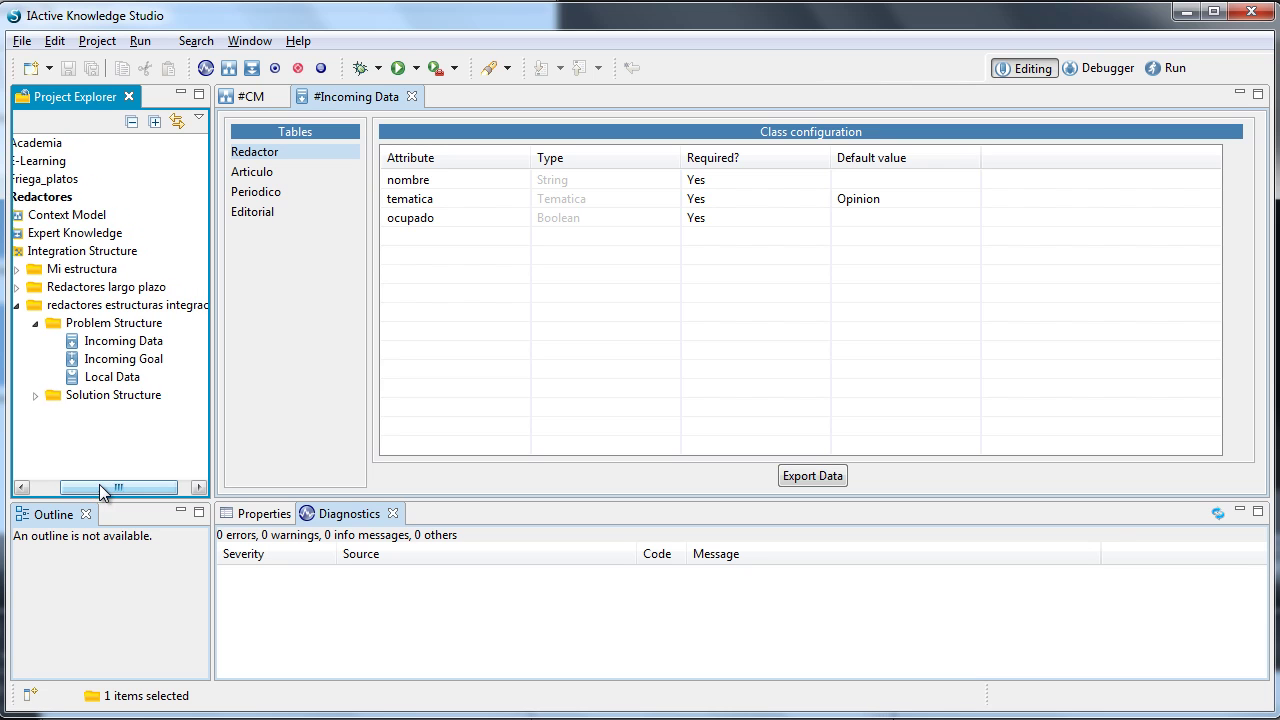
pyautogui.click(112, 377)
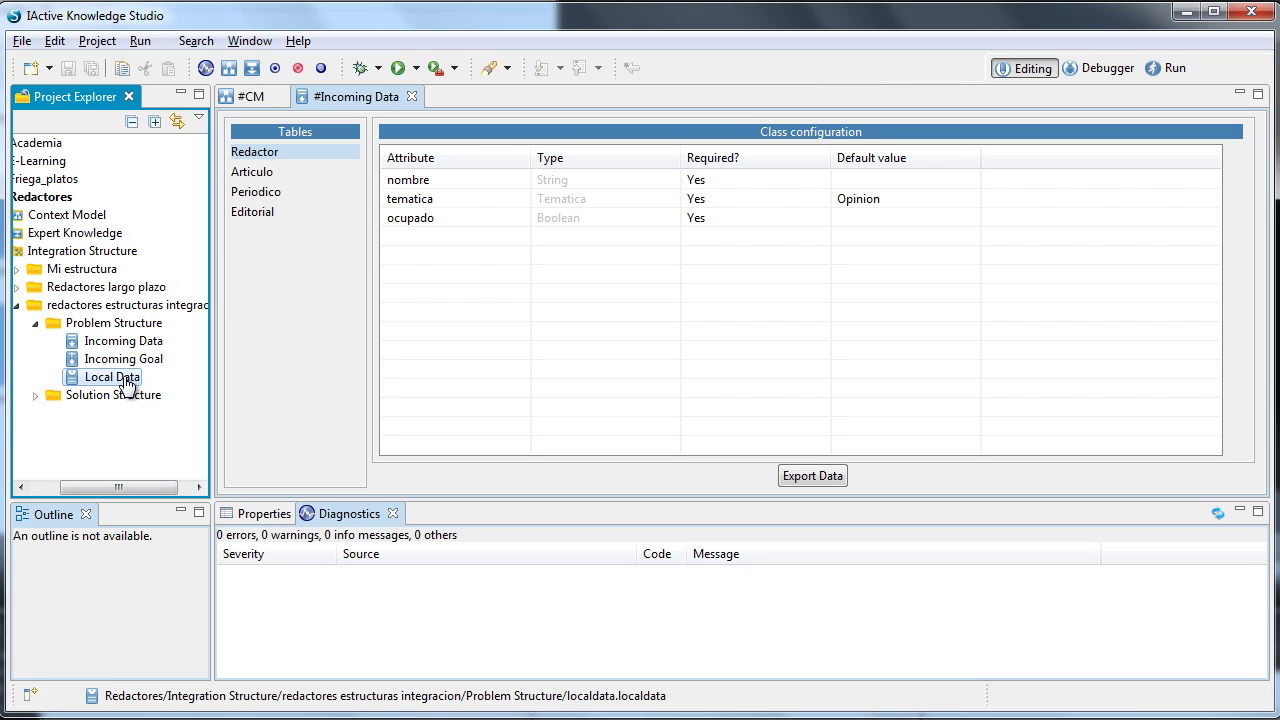
pyautogui.doubleClick(121, 378)
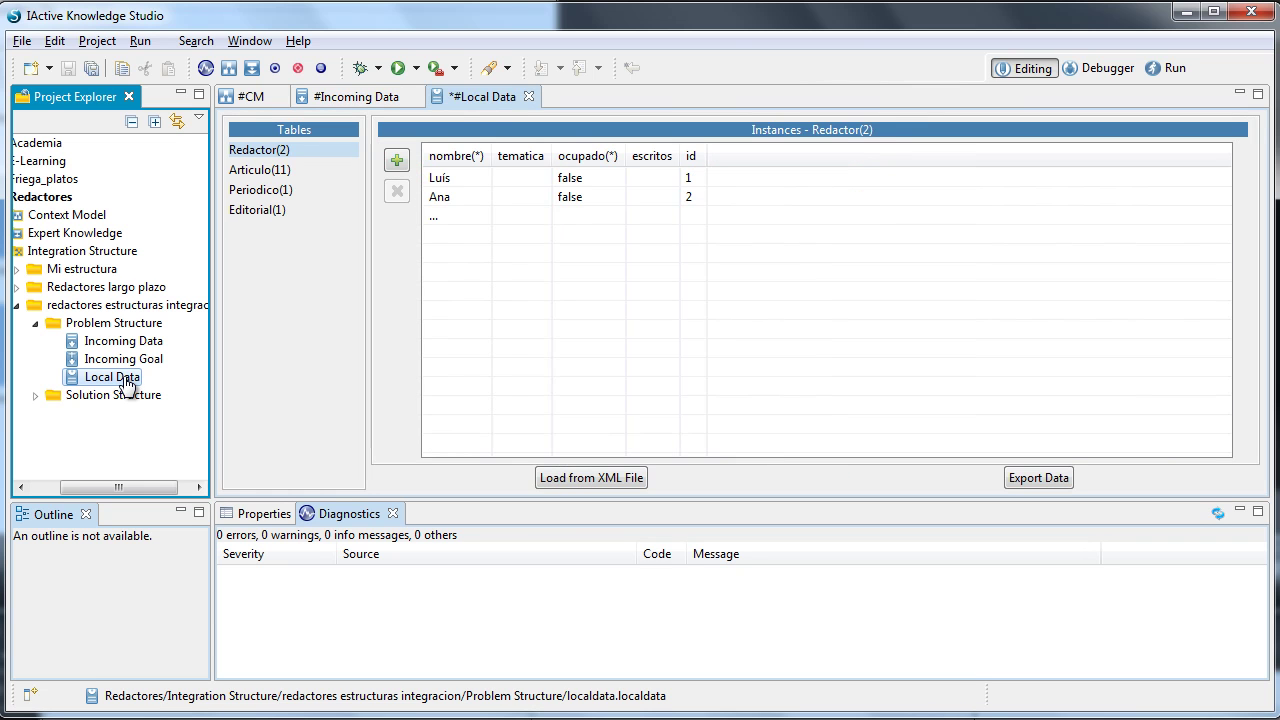
# - Examine the nombre and ocupado values of the two Redactor instances in Local Data
pyautogui.click(478, 182)
pyautogui.click(476, 196)
pyautogui.click(585, 180)
pyautogui.click(583, 196)
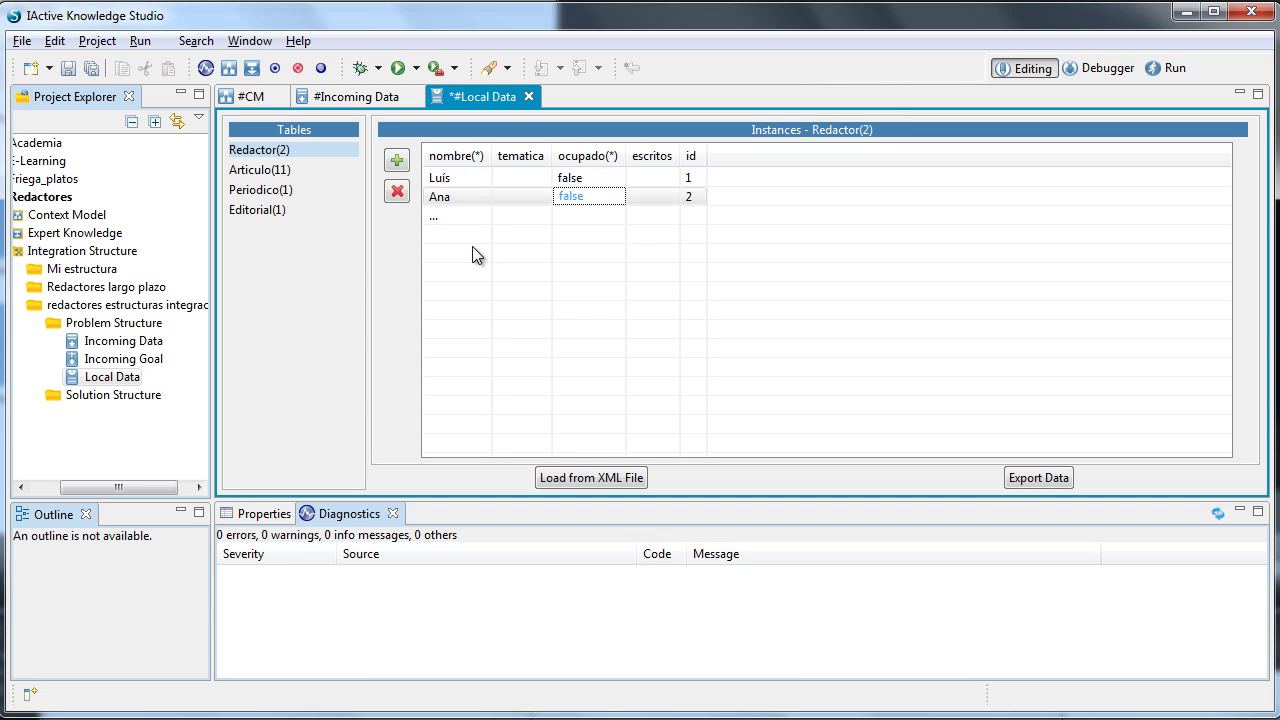
# - Expand the Solution Structure of redactores estructuras integracion and look through its stored Process entries
pyautogui.click(35, 396)
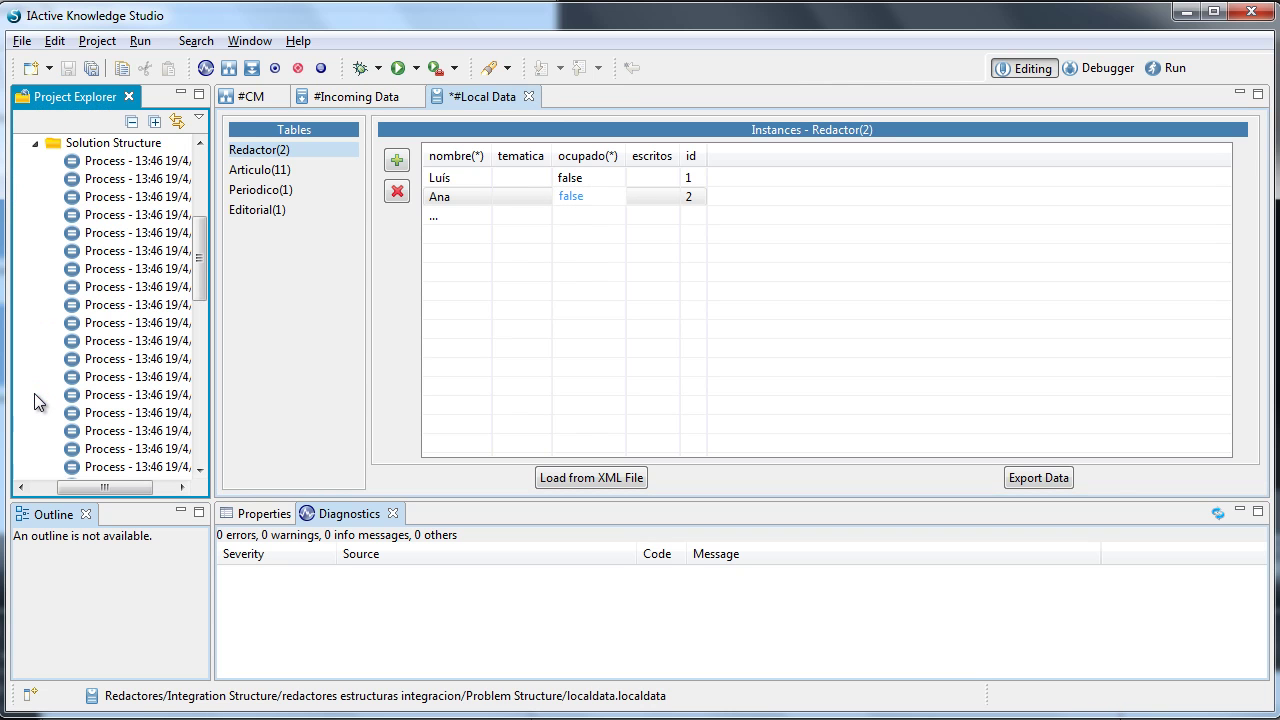
pyautogui.moveTo(62, 486); pyautogui.dragTo(82, 490)
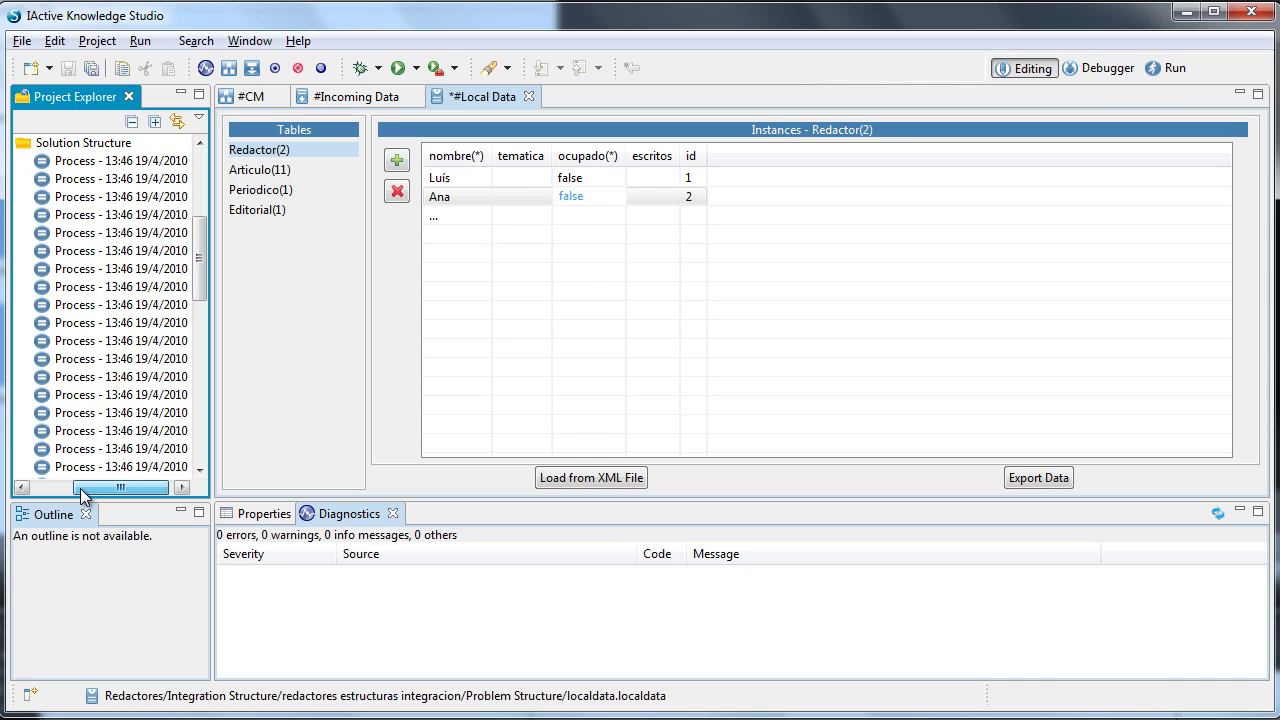
pyautogui.click(92, 233)
pyautogui.click(93, 287)
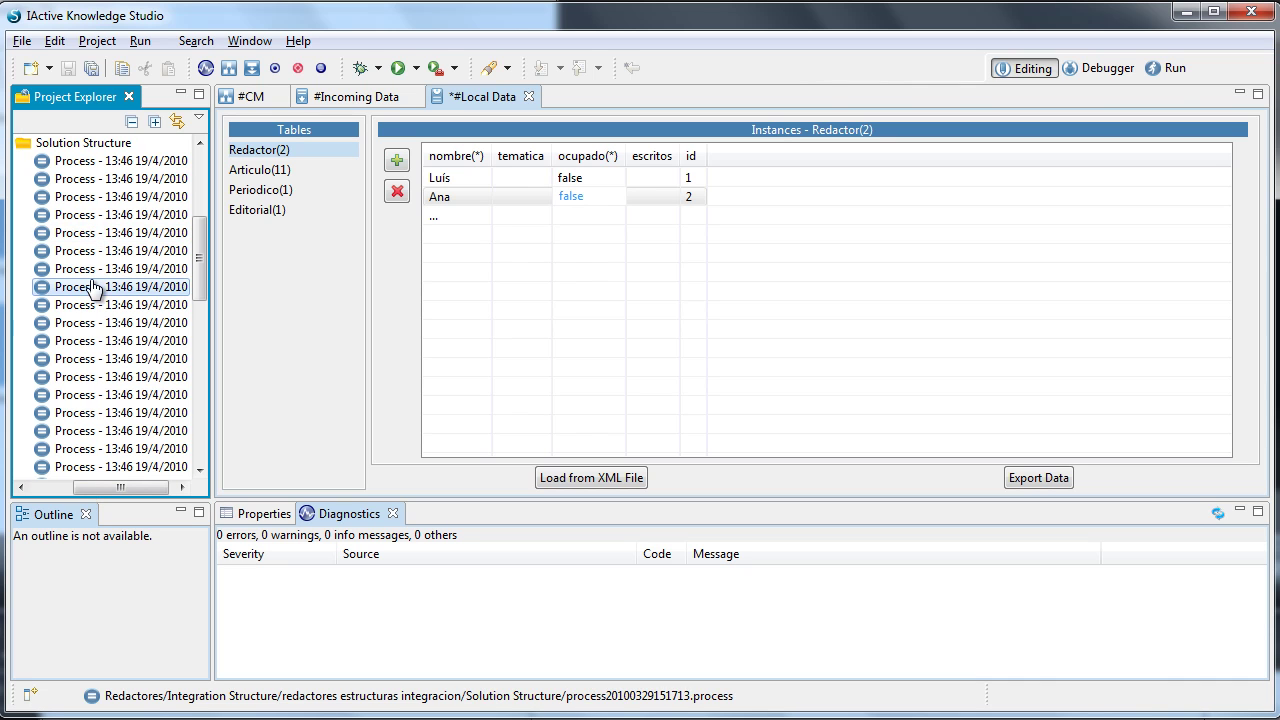
pyautogui.click(94, 323)
pyautogui.click(91, 360)
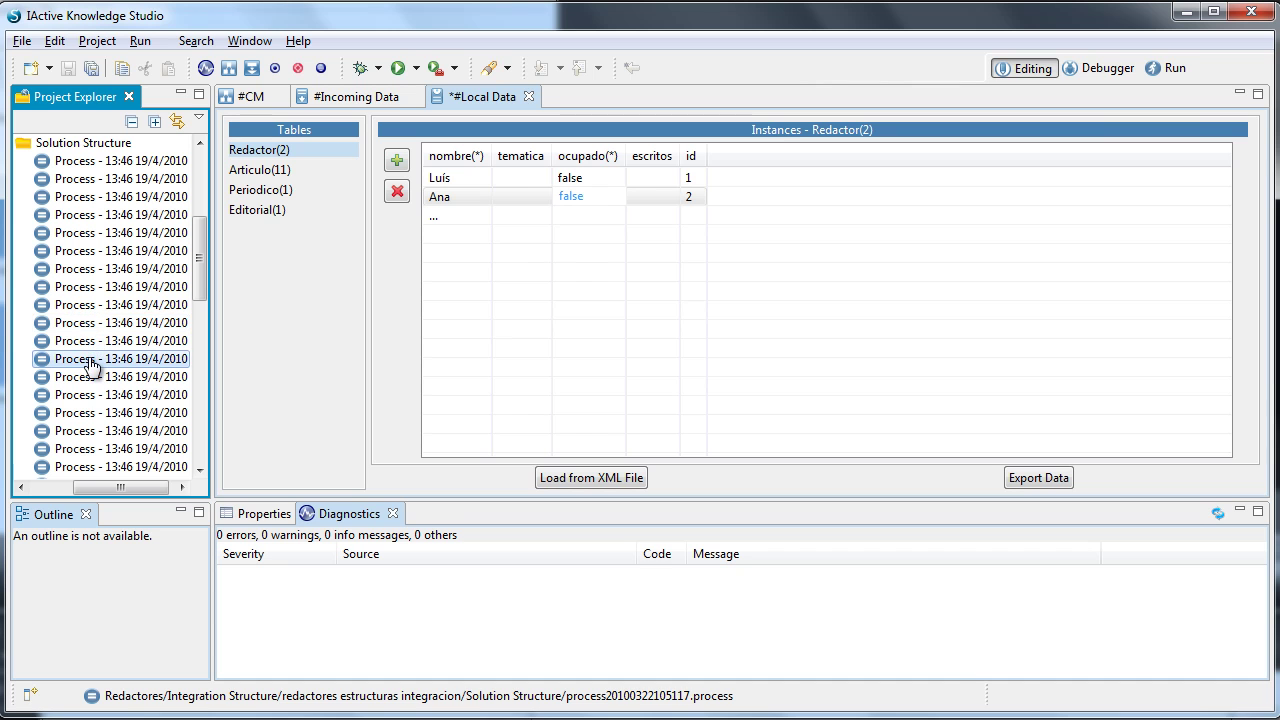
pyautogui.moveTo(110, 490); pyautogui.dragTo(90, 490)
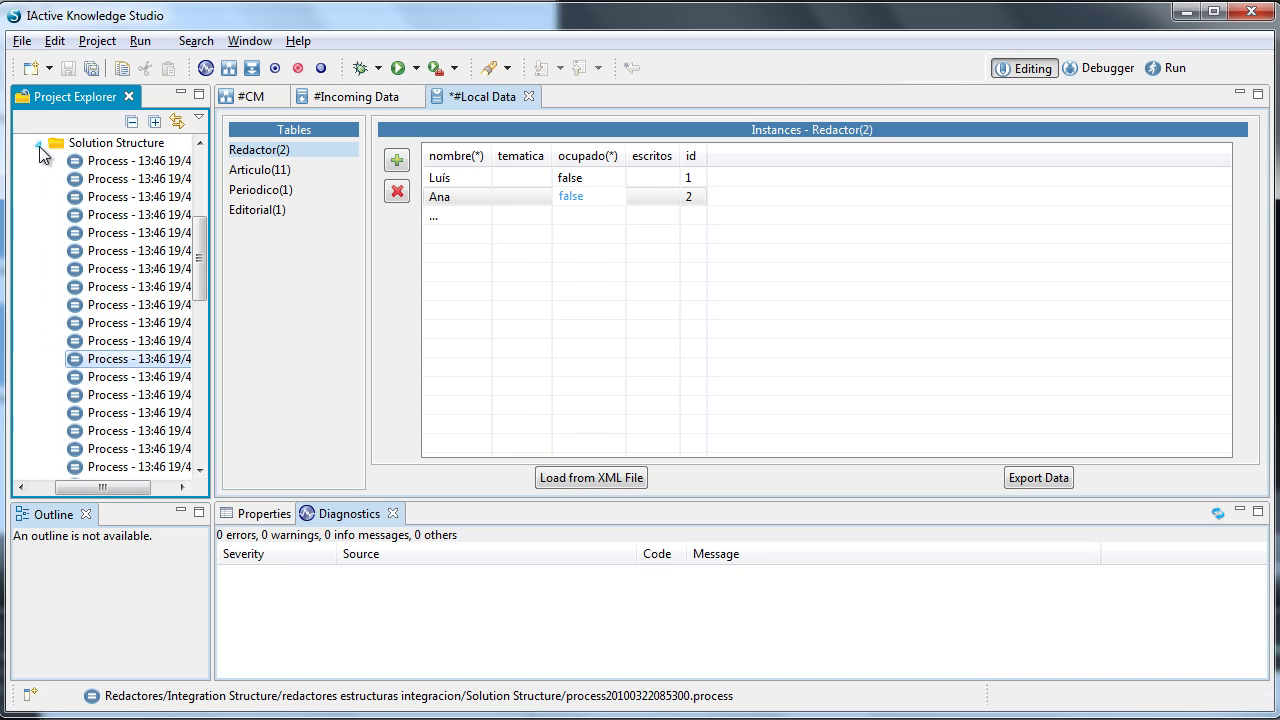
# - Collapse the Solution Structure folder, then open Incoming Goal from the Problem Structure and close it with its changes saved
pyautogui.click(39, 146)
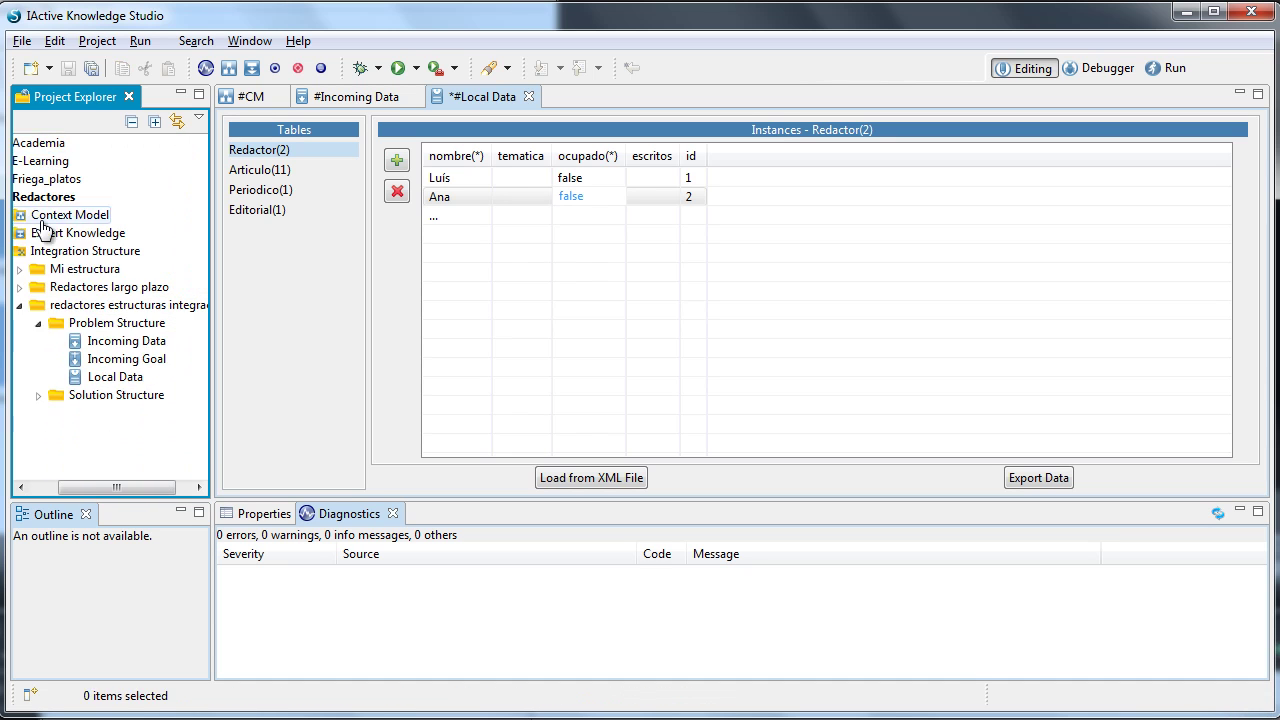
pyautogui.doubleClick(127, 359)
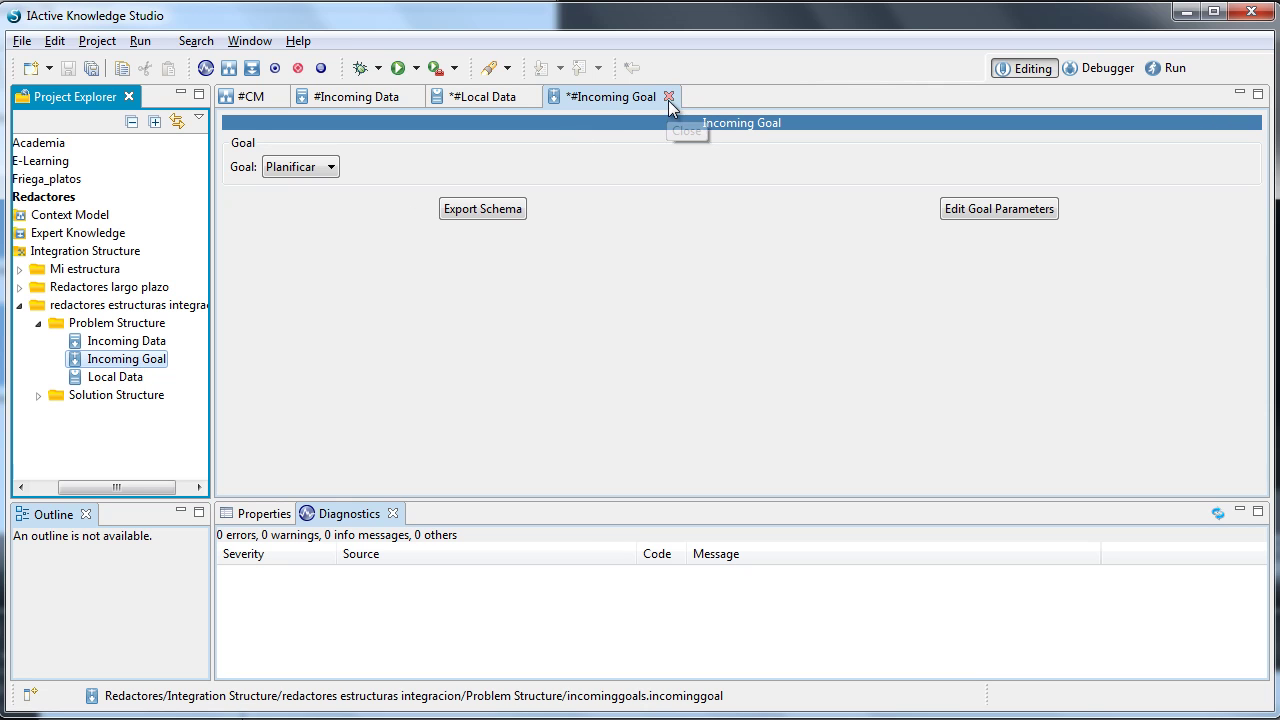
pyautogui.hotkey('ctrl', 'w')
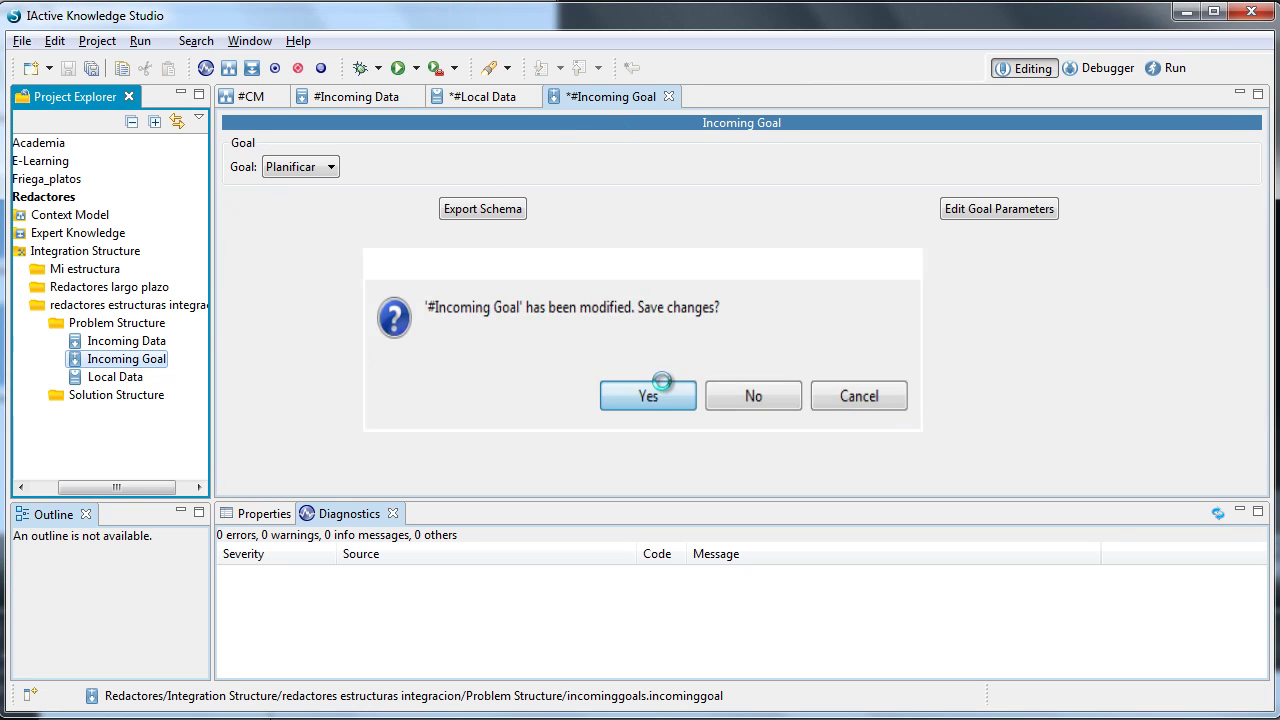
pyautogui.click(650, 382)
# - Show the Incoming Goal of the Problem Structure again and choose Planificar as its goal
pyautogui.rightClick(93, 330)
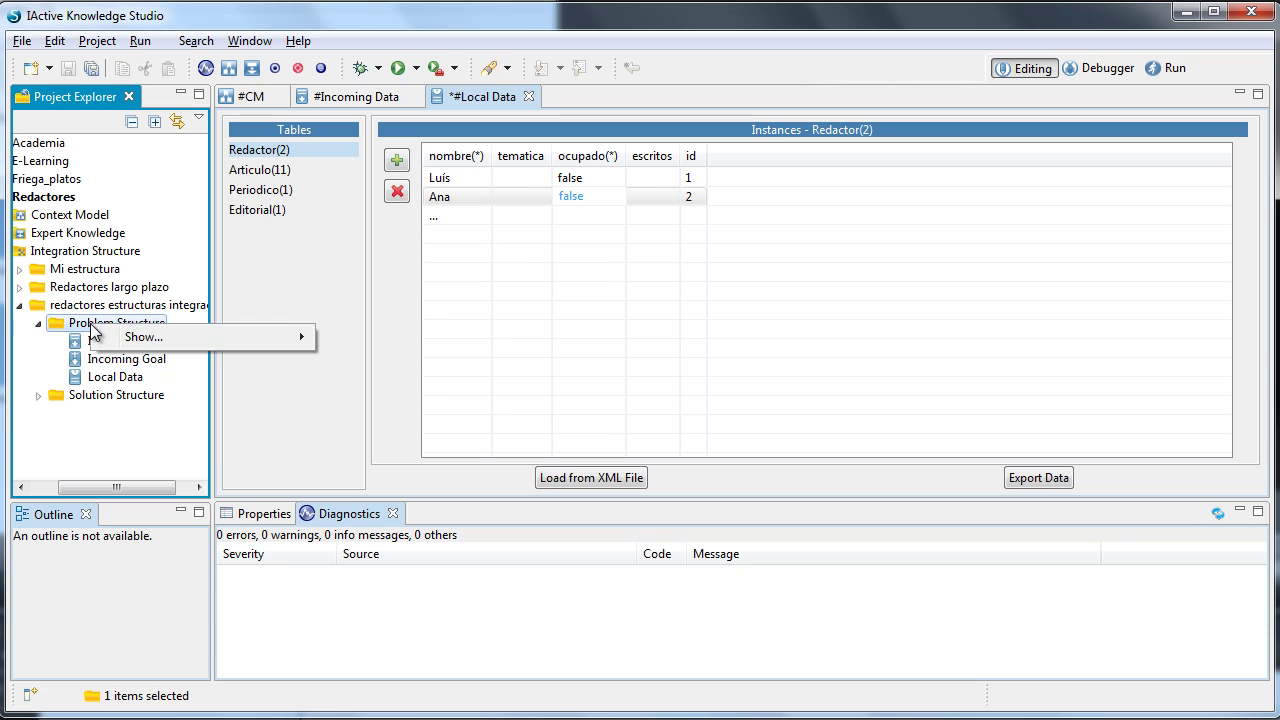
pyautogui.moveTo(168, 342)
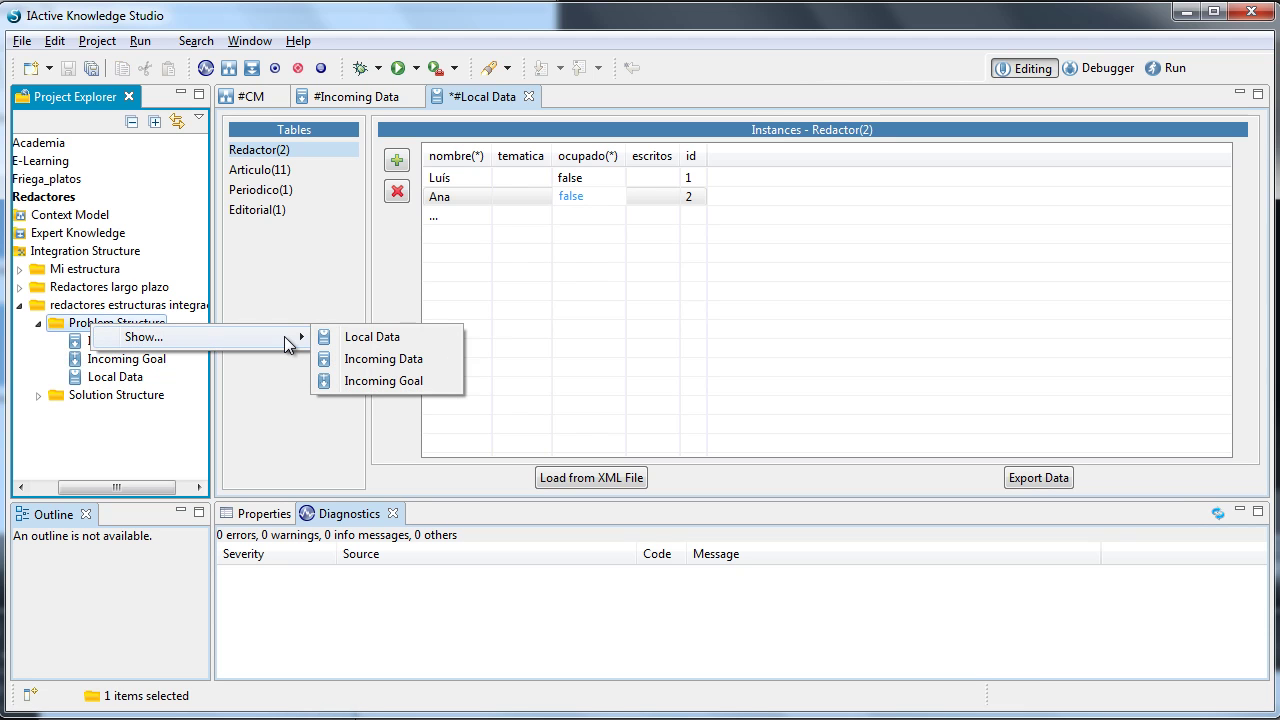
pyautogui.click(384, 380)
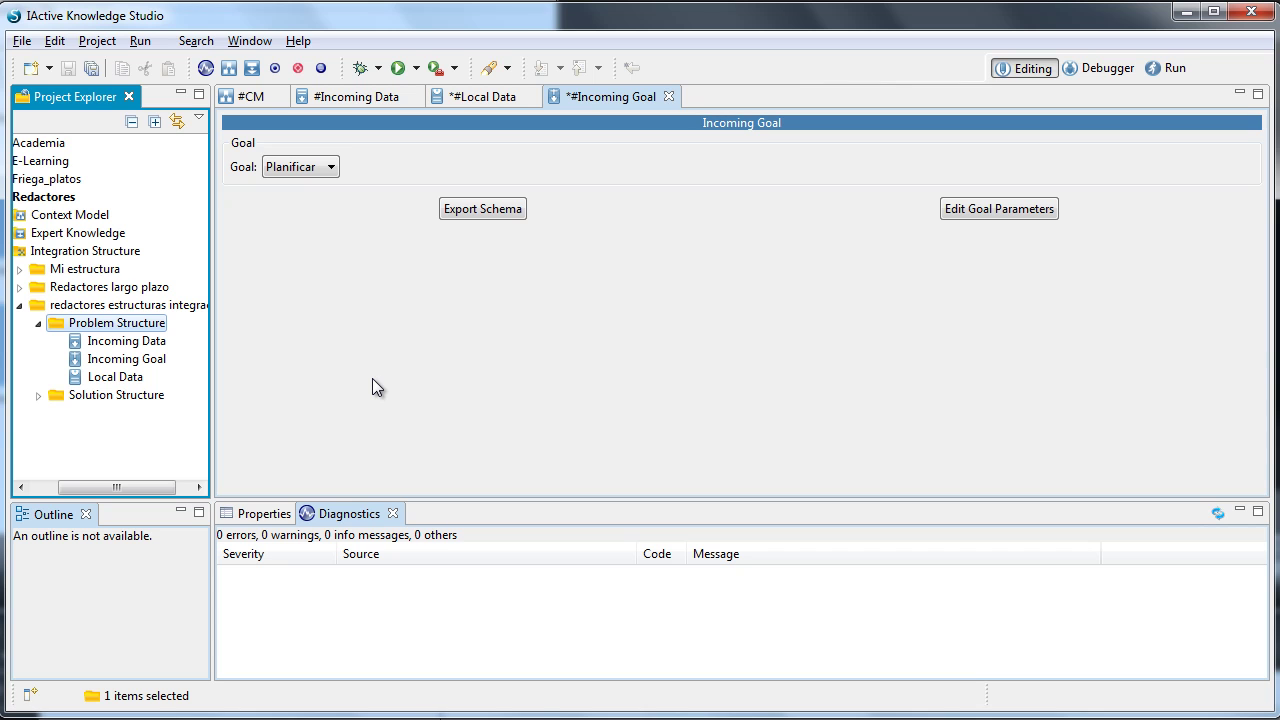
pyautogui.click(333, 168)
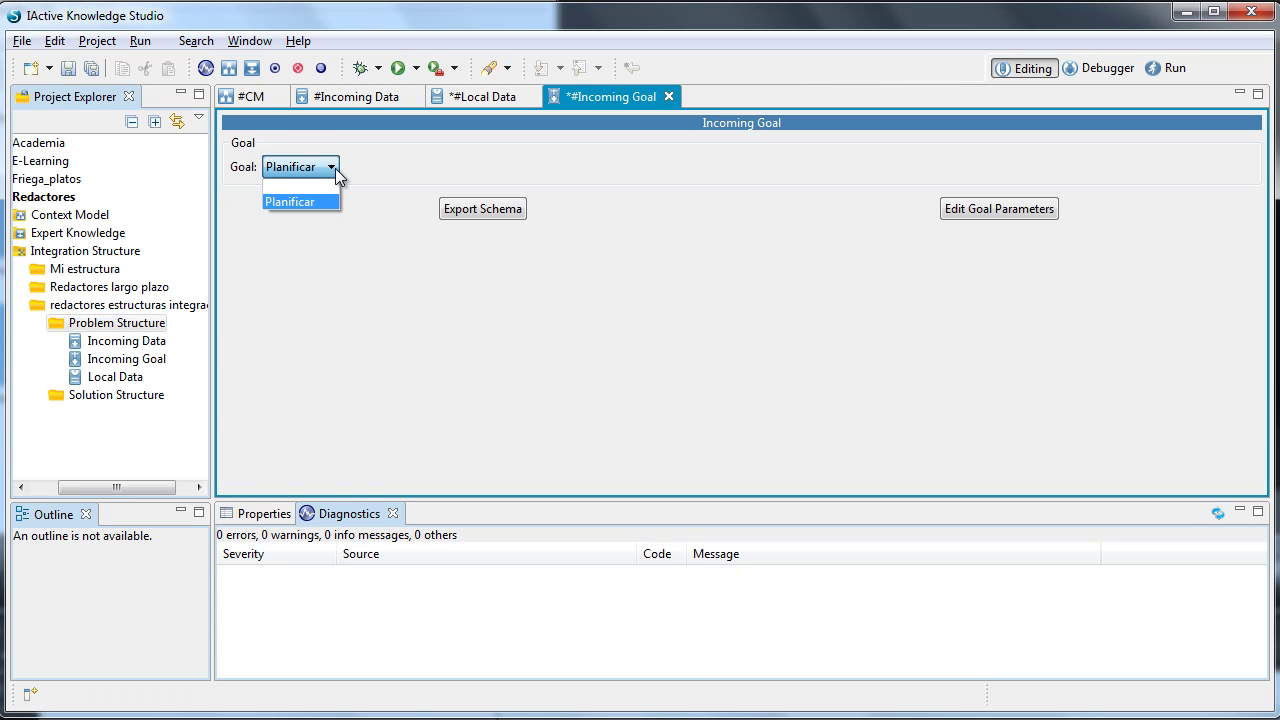
pyautogui.click(287, 201)
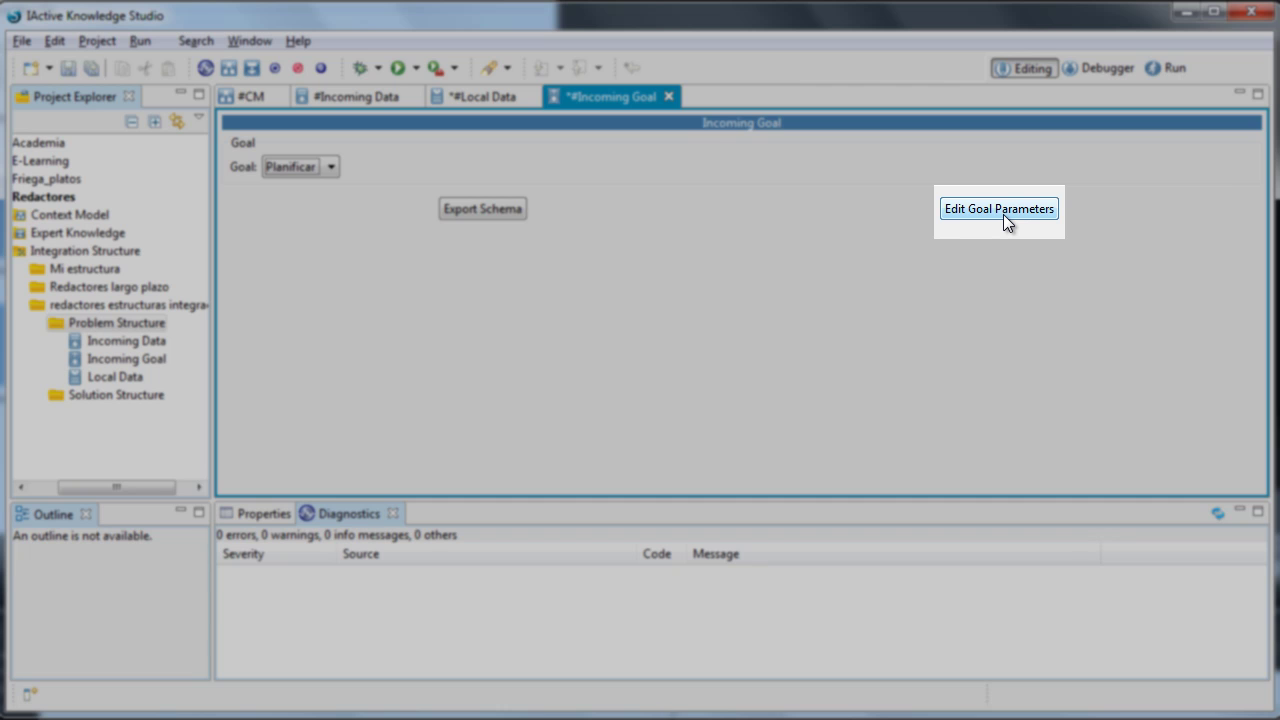
# - Open the goal parameters of Planificar and assign the first listed Redactor to redactor1 and the second to redactor2
pyautogui.click(1003, 212)
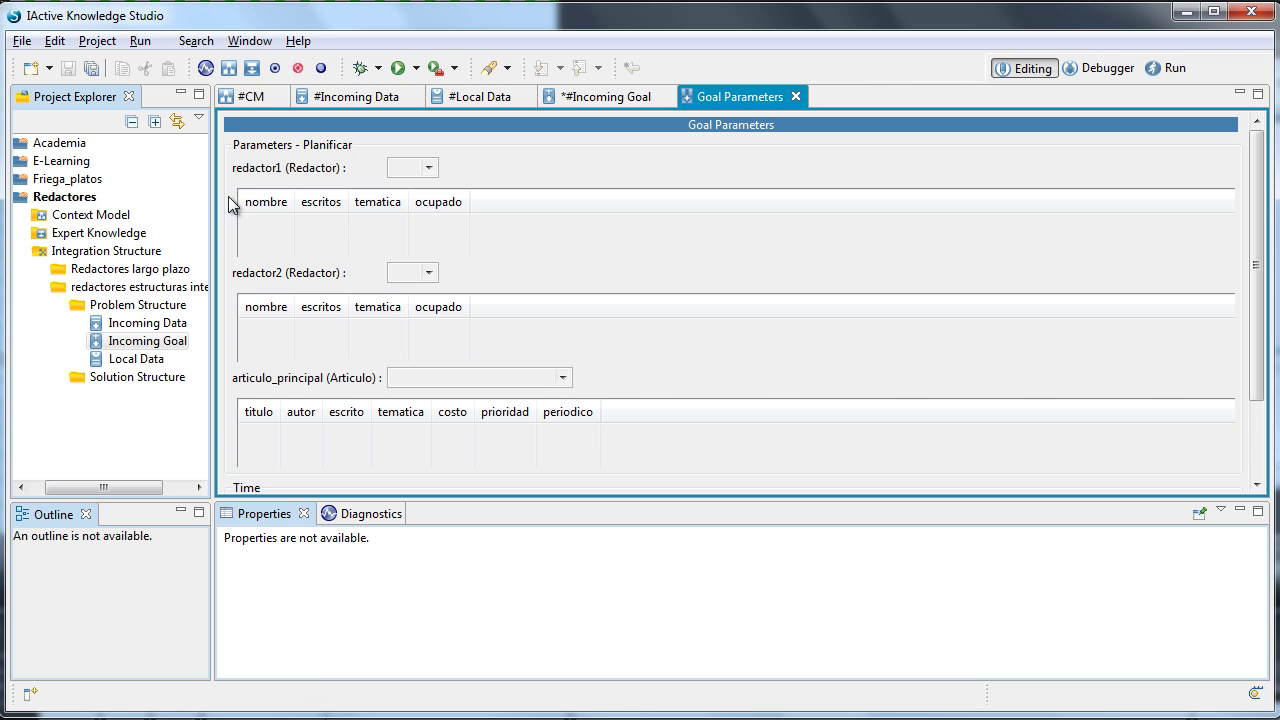
pyautogui.click(429, 170)
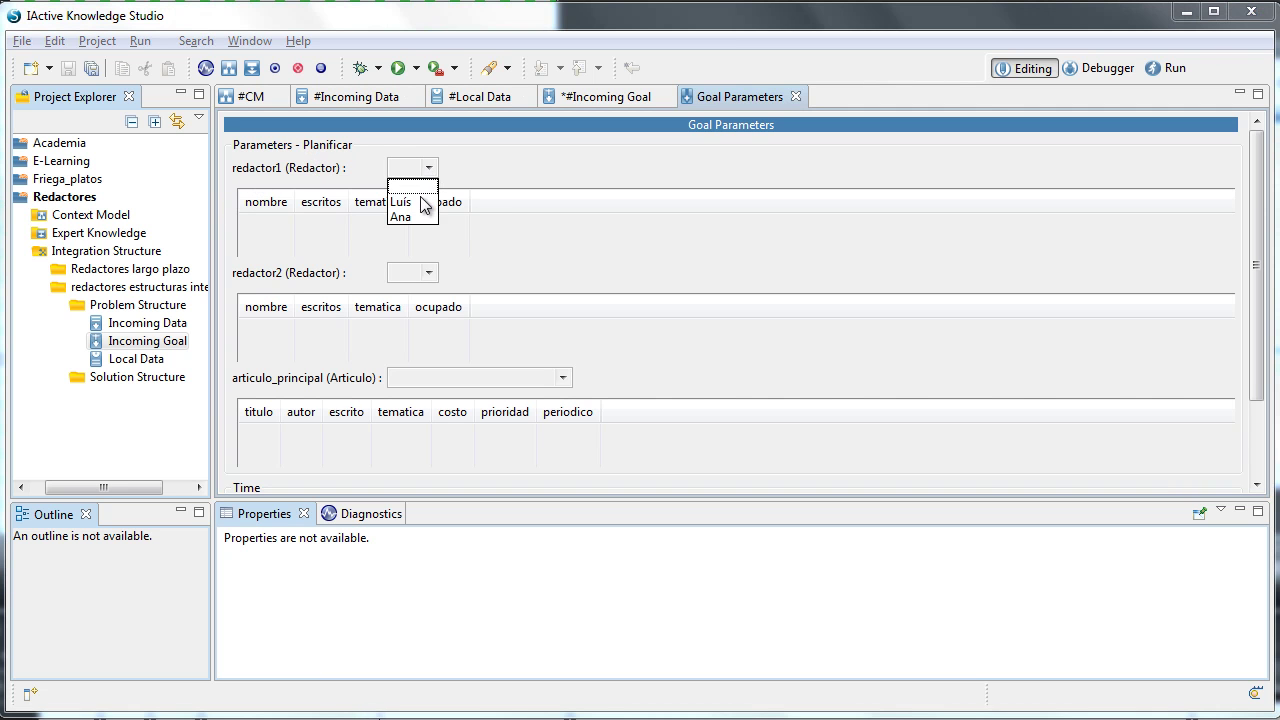
pyautogui.click(412, 202)
pyautogui.click(429, 275)
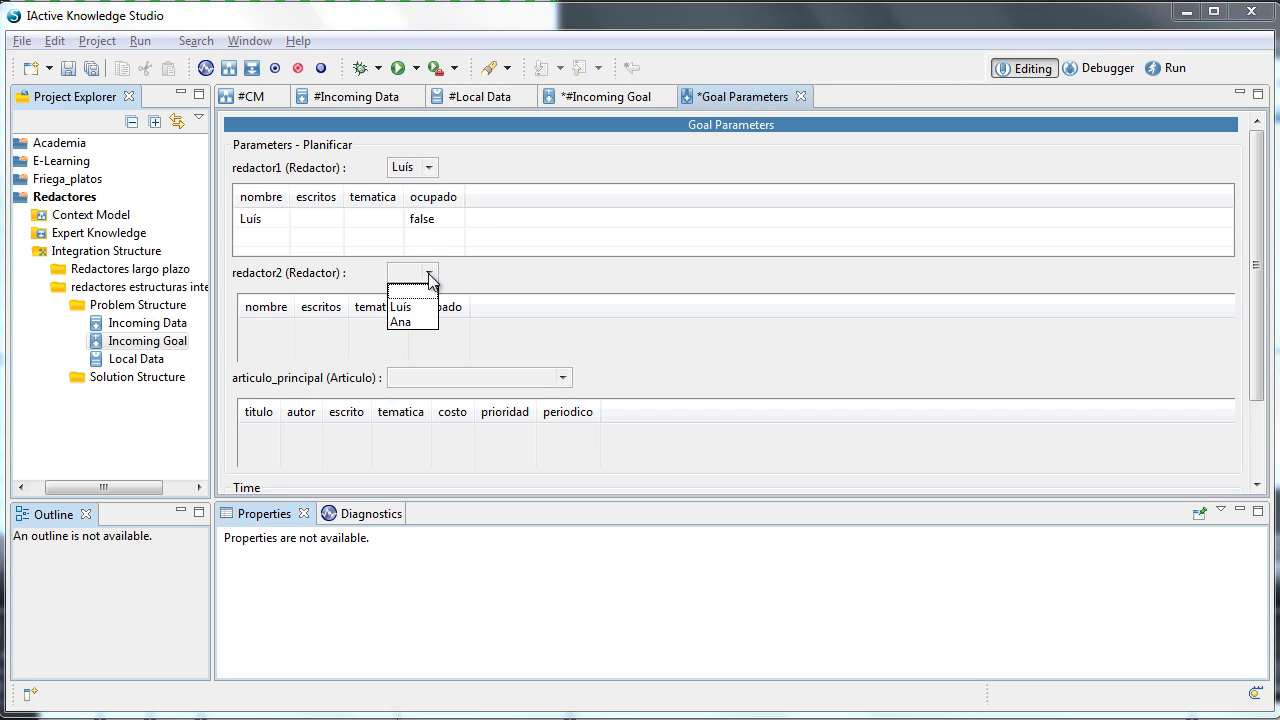
pyautogui.click(401, 322)
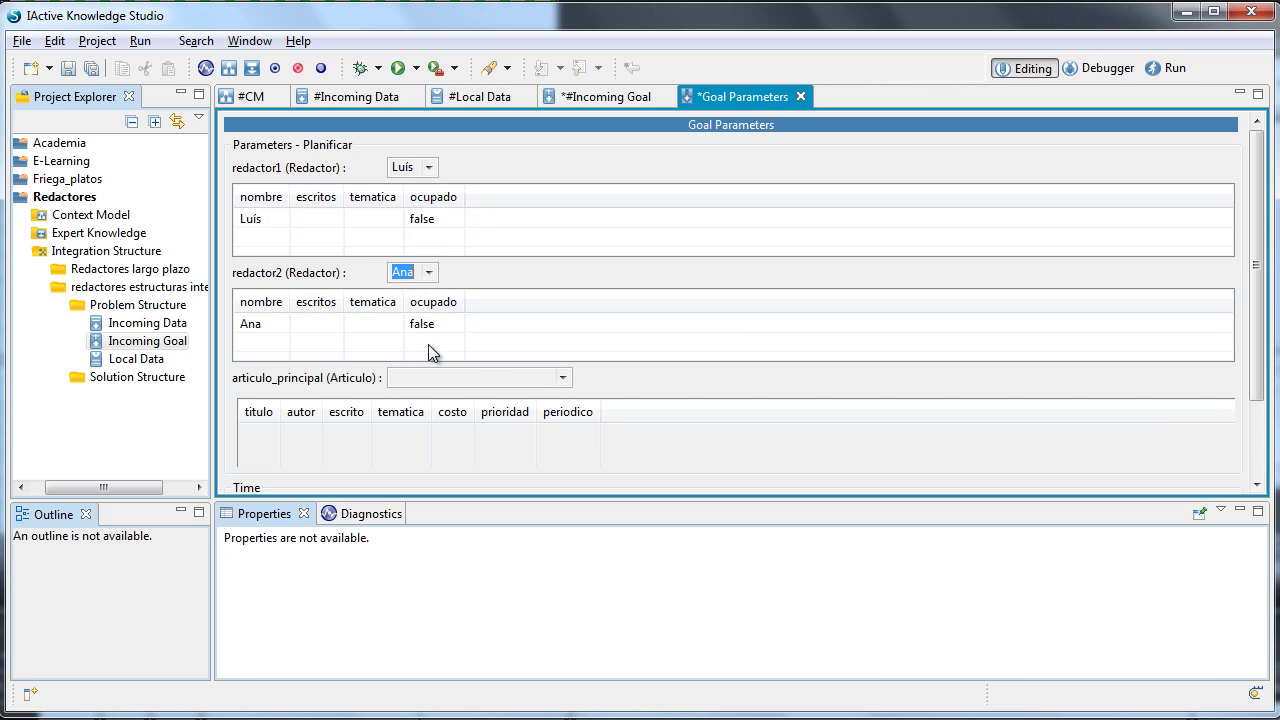
# - Set articulo_principal in the goal parameters to Ocho de temática Opinion
pyautogui.click(566, 379)
pyautogui.scroll(-2, 475, 428)
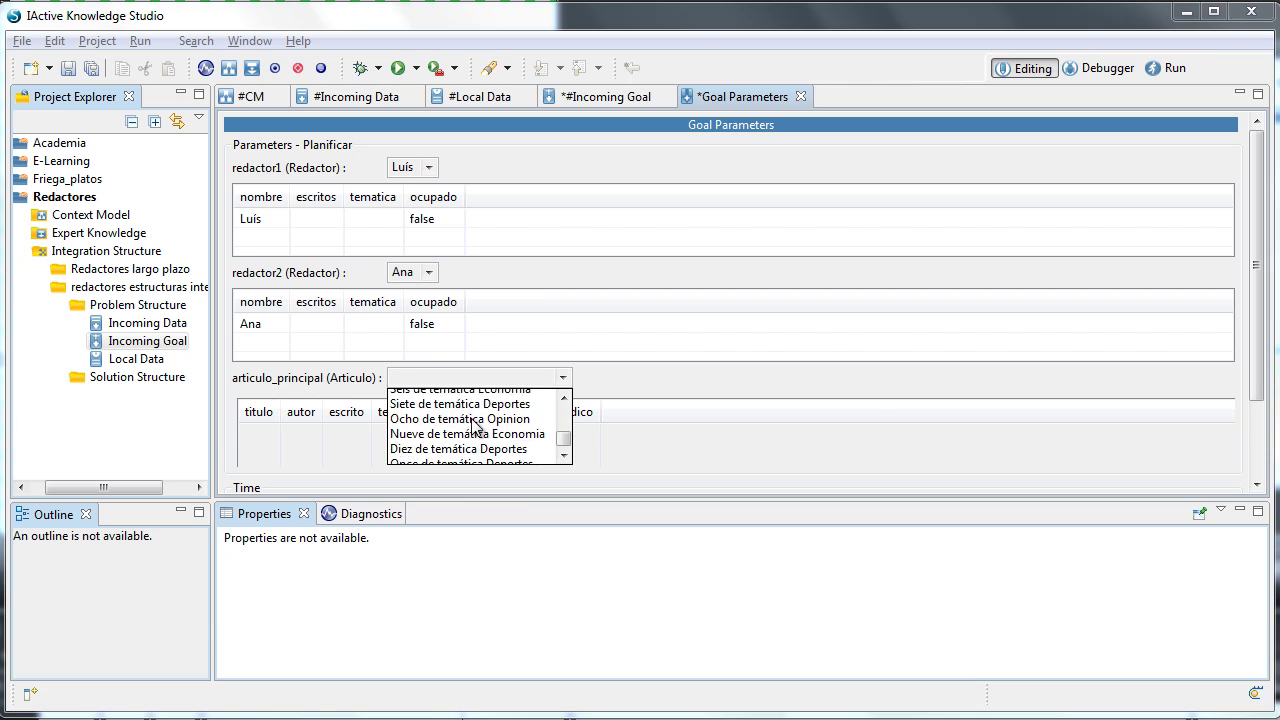
pyautogui.click(474, 426)
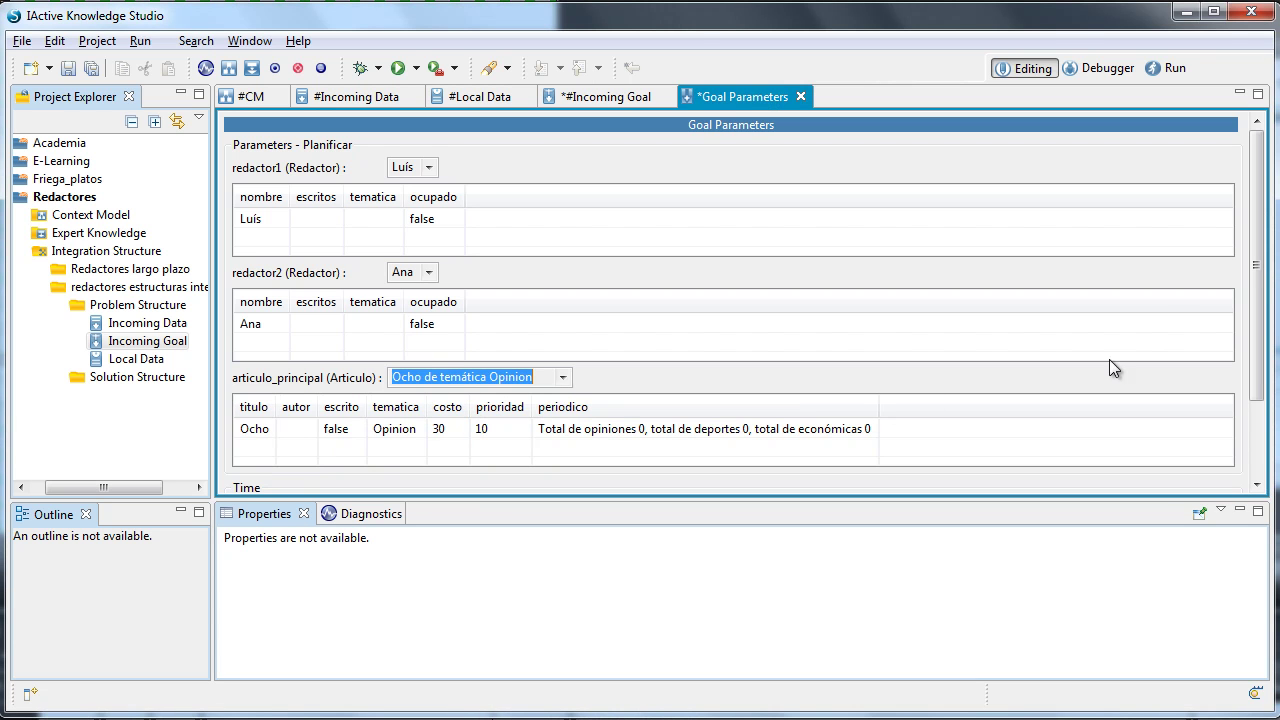
# - Set the goal's end time to 18:35:27
pyautogui.moveTo(1258, 245); pyautogui.dragTo(1252, 342)
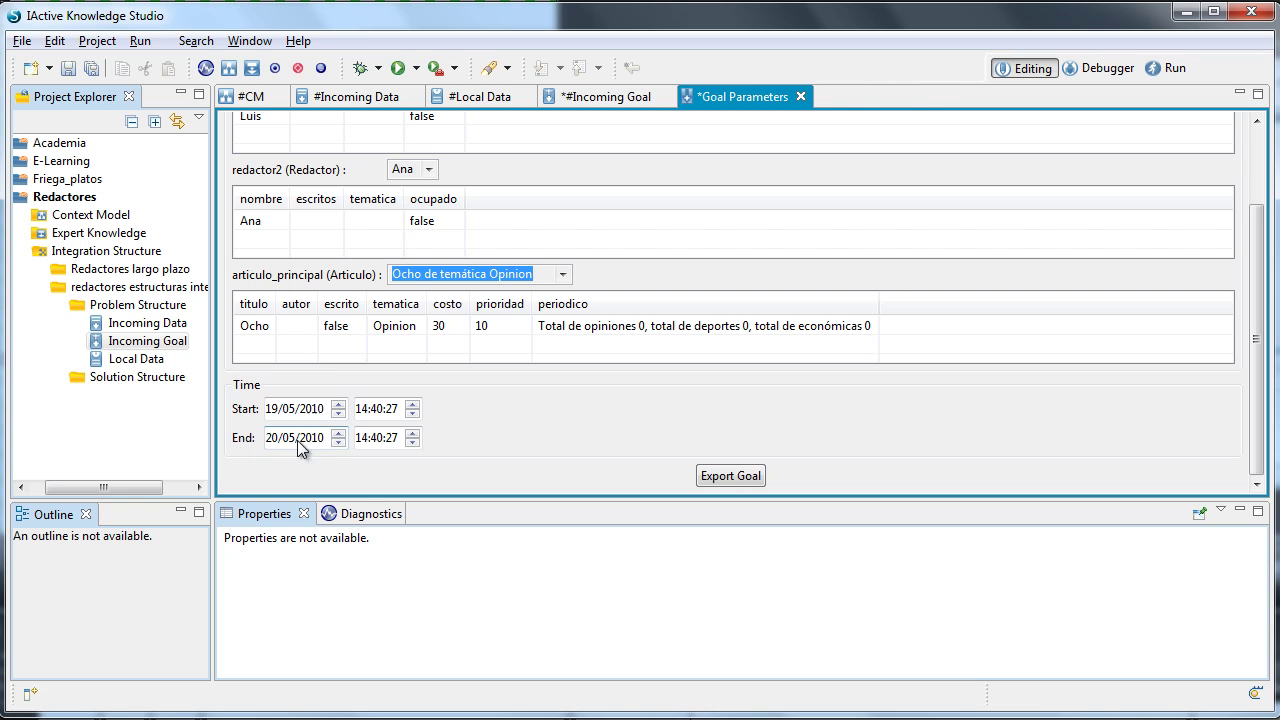
pyautogui.click(357, 436)
pyautogui.doubleClick(412, 433)
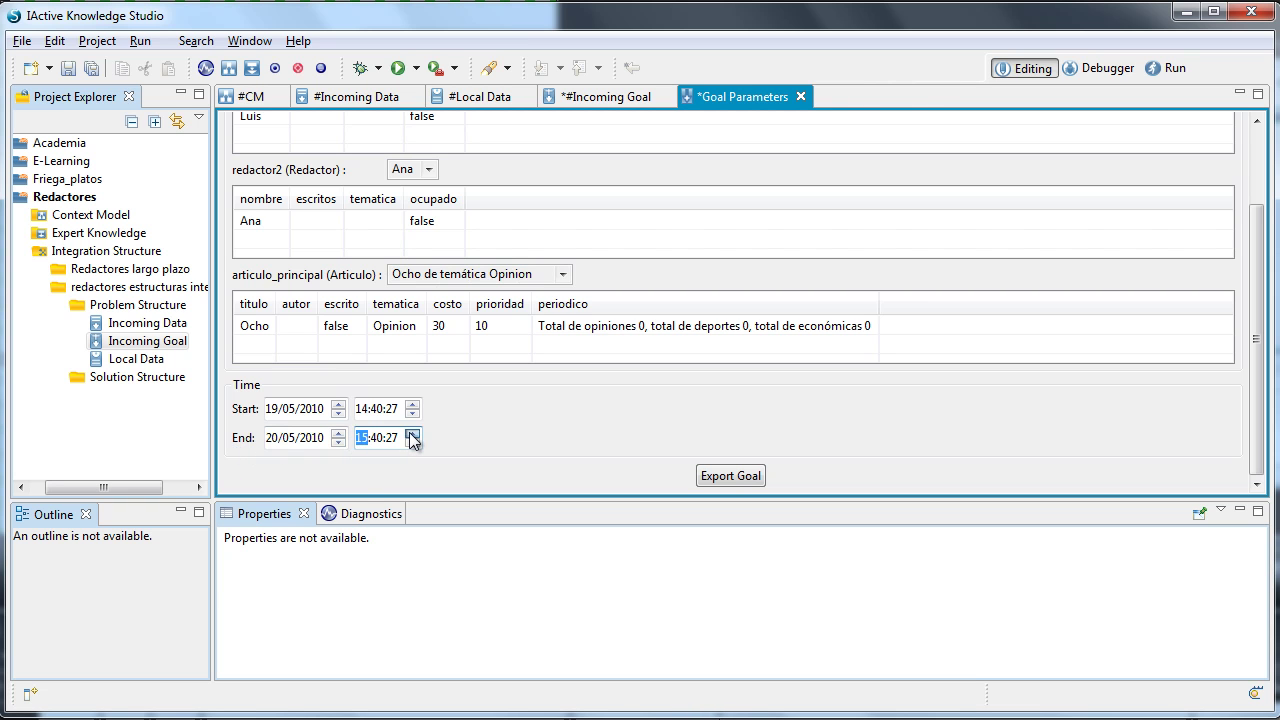
pyautogui.doubleClick(410, 433)
pyautogui.click(377, 437)
pyautogui.click(413, 443)
pyautogui.click(413, 443)
pyautogui.click(413, 443)
pyautogui.click(413, 443)
pyautogui.click(414, 443)
# - Export the goal as an XML file named mi_objetivo in the redactores estructuras integracion folder
pyautogui.click(731, 476)
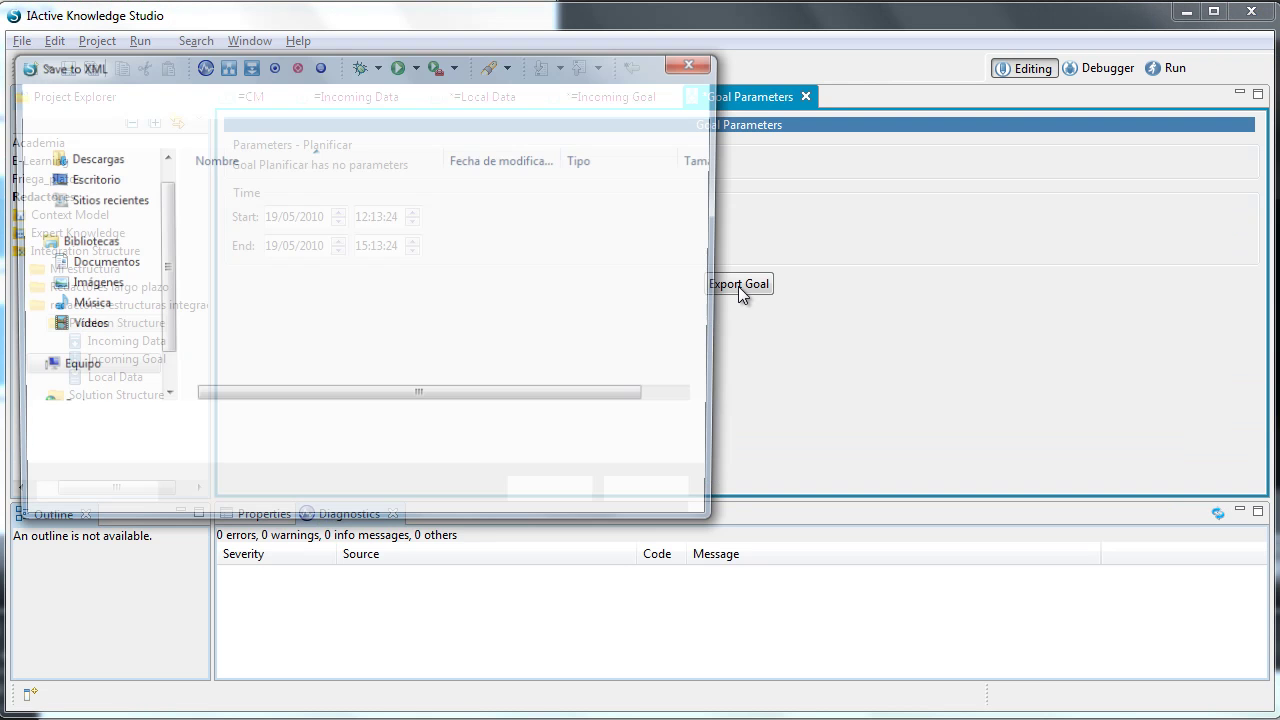
pyautogui.write('mi_objetivo')
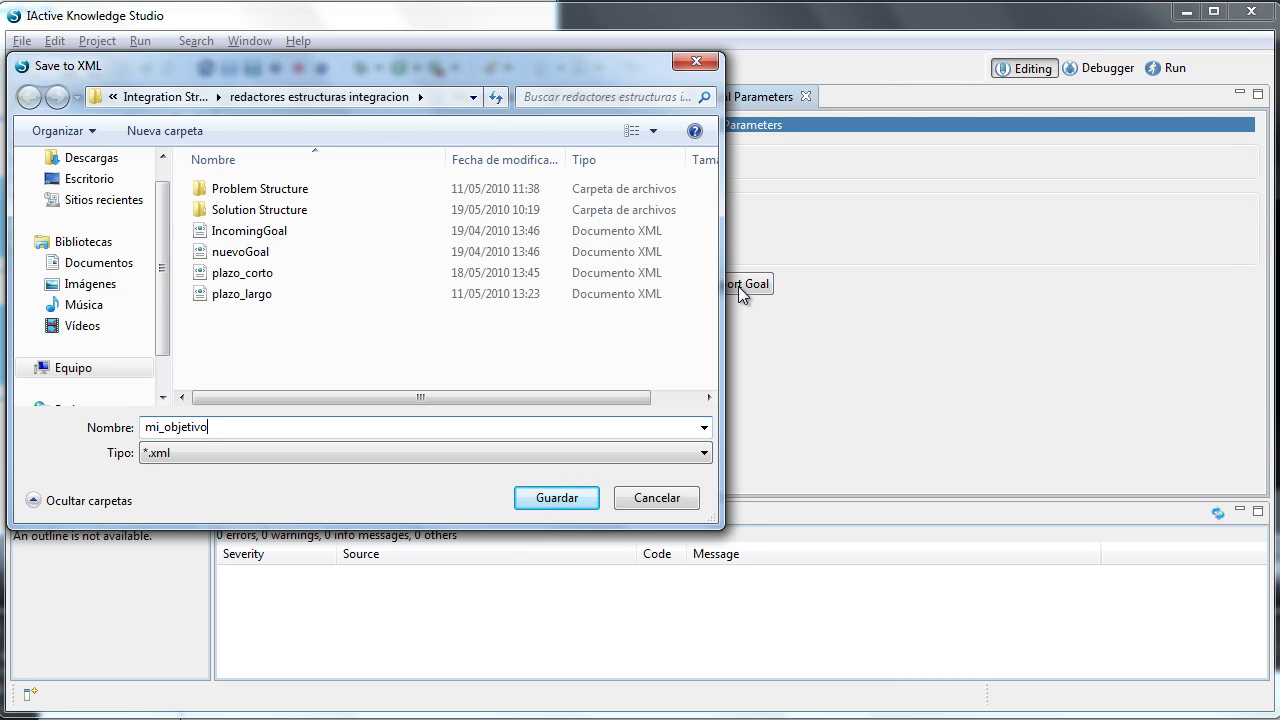
pyautogui.press('Return')
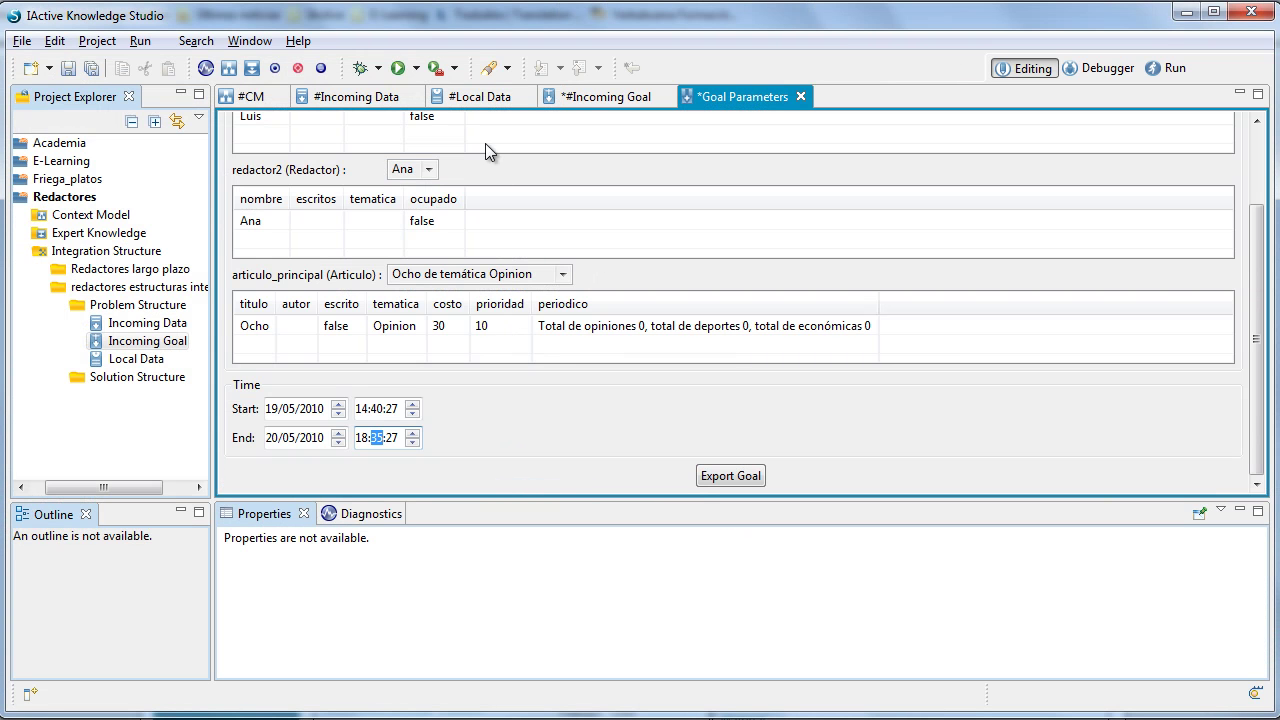
# - Select mi_objetivo as the goal file in the Redactores run configuration and close the configurations without running
pyautogui.click(417, 67)
pyautogui.click(428, 145)
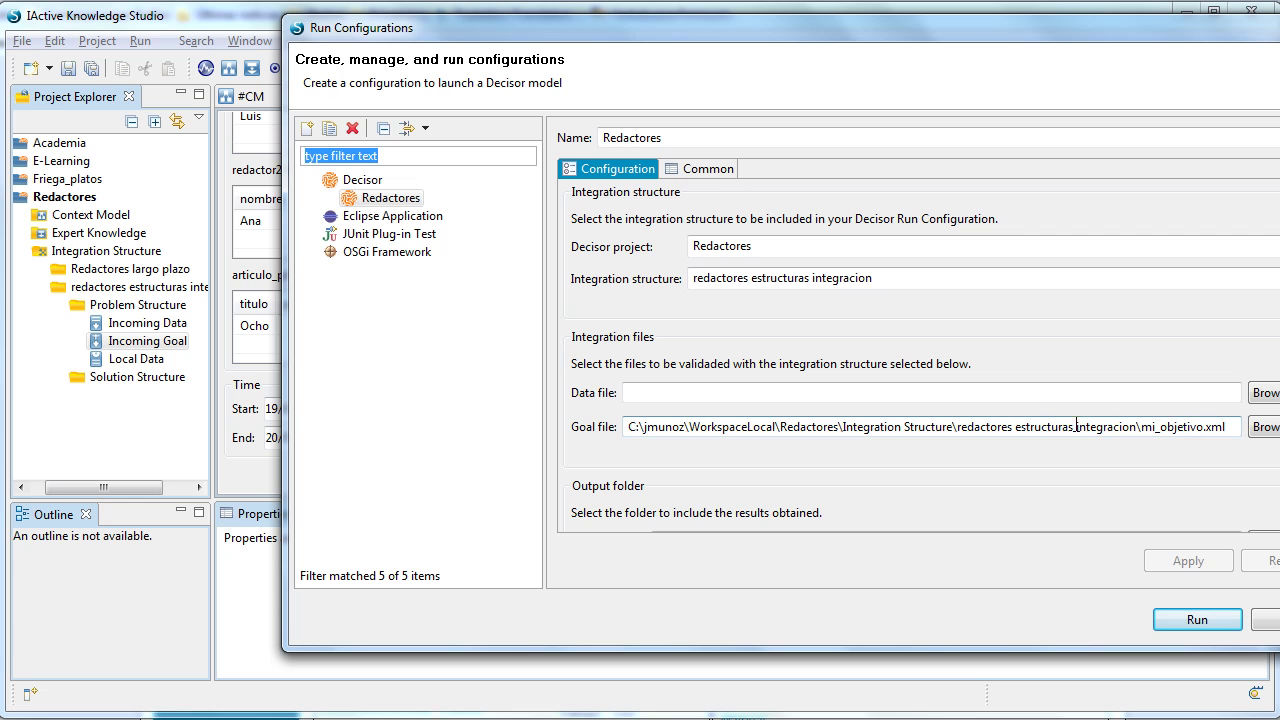
pyautogui.click(1253, 430)
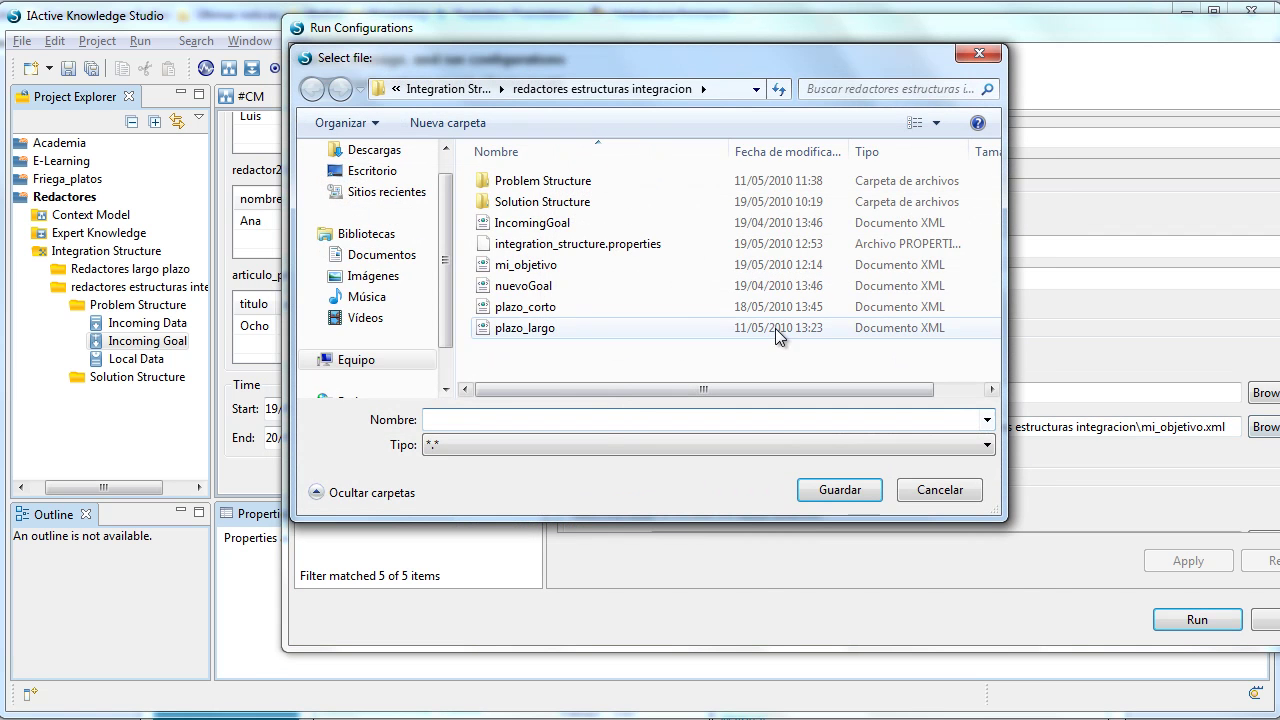
pyautogui.click(555, 268)
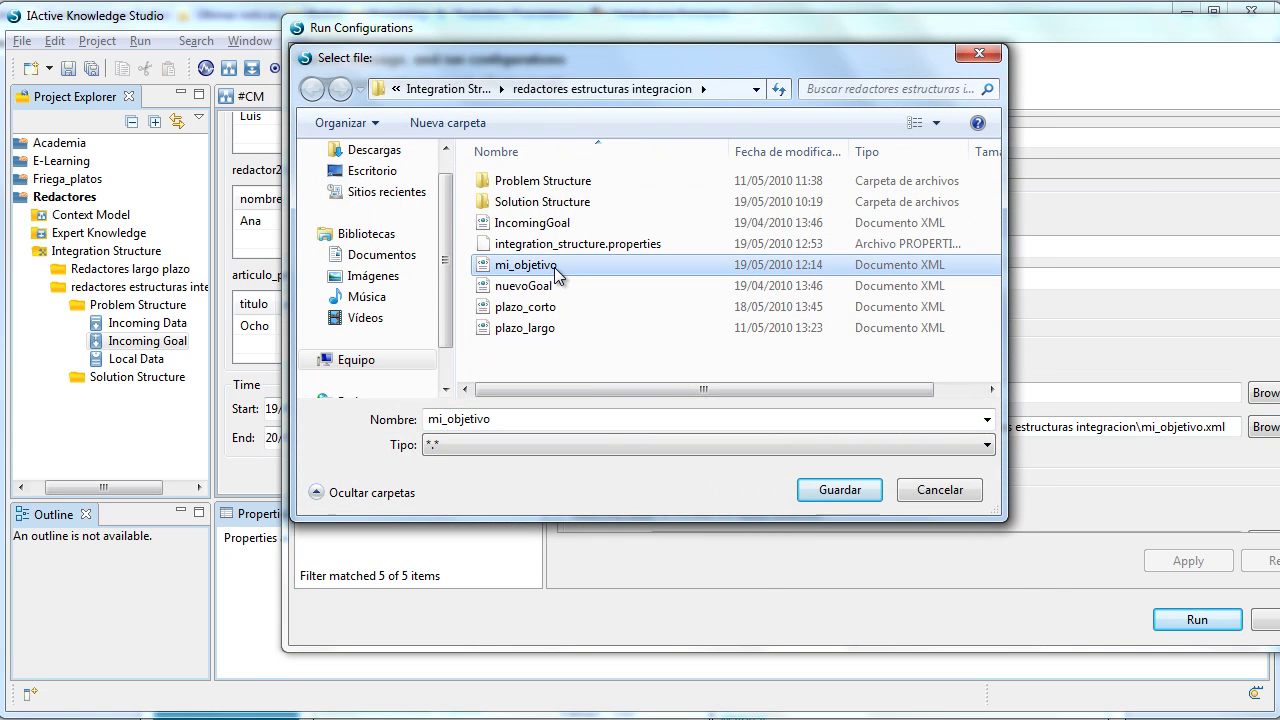
pyautogui.click(828, 486)
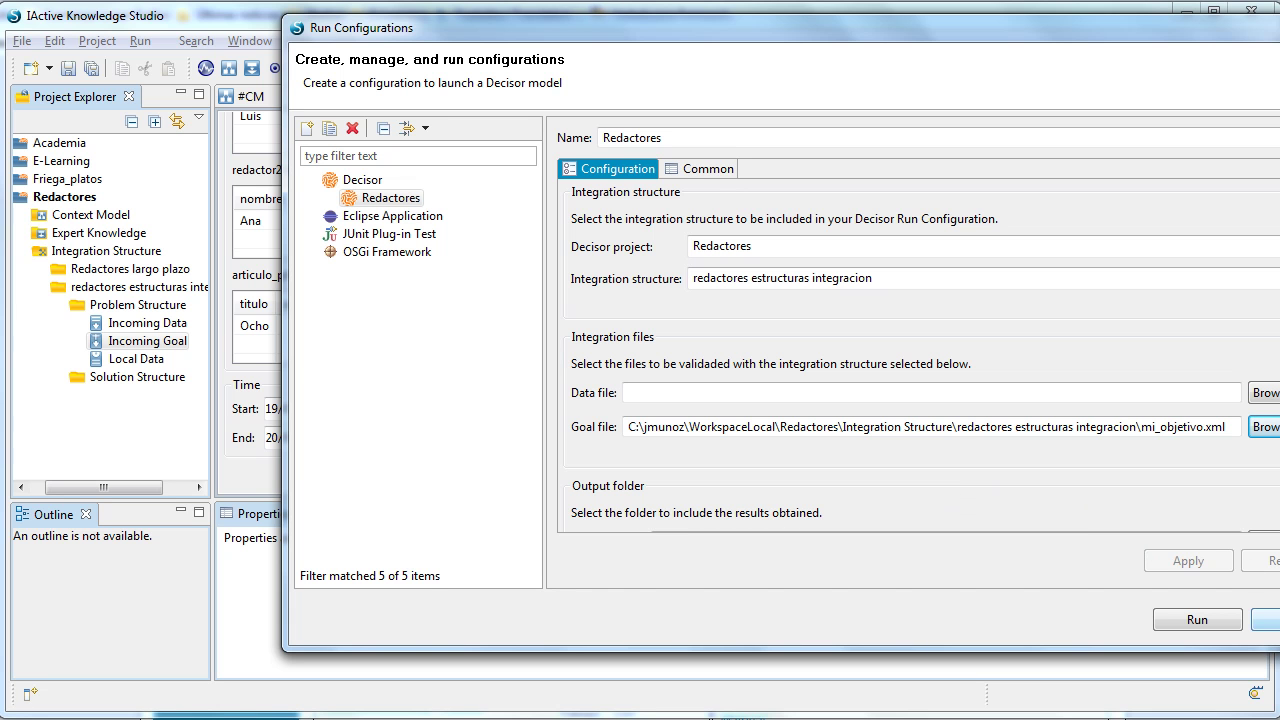
pyautogui.click(1266, 620)
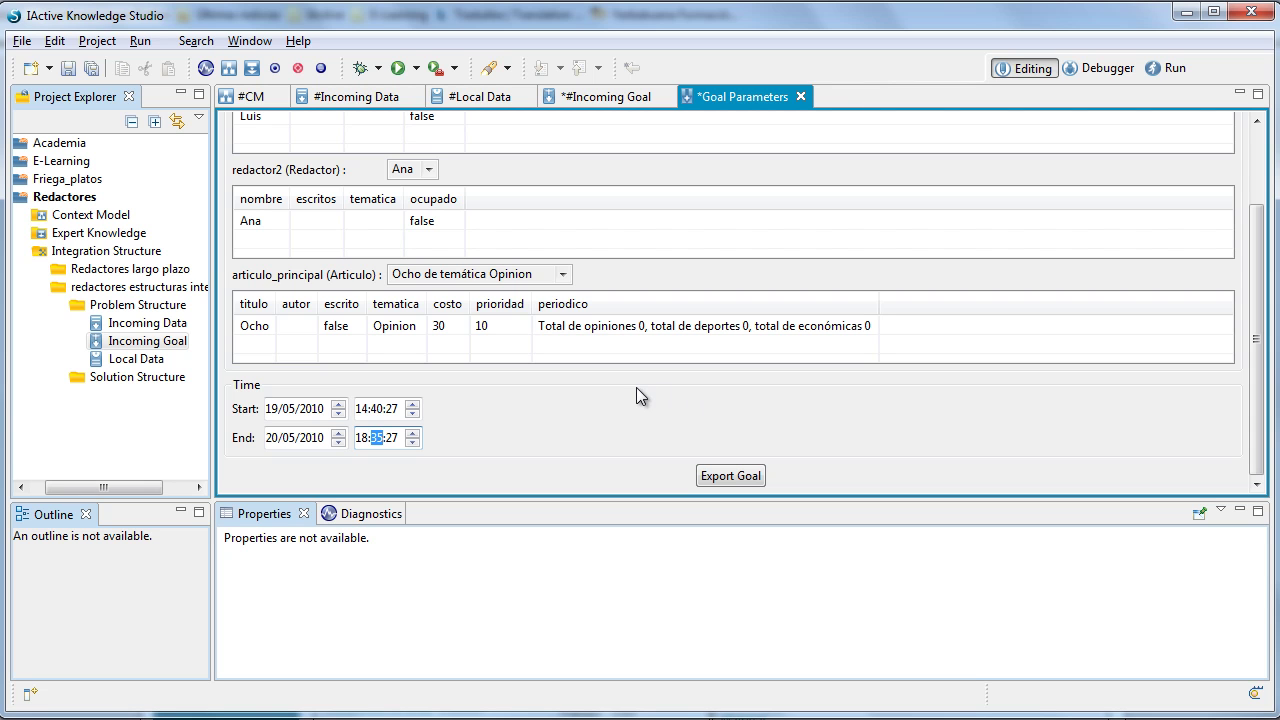
# - Open Local Data from the Problem Structure and examine the values of the two Redactor instances
pyautogui.click(140, 360)
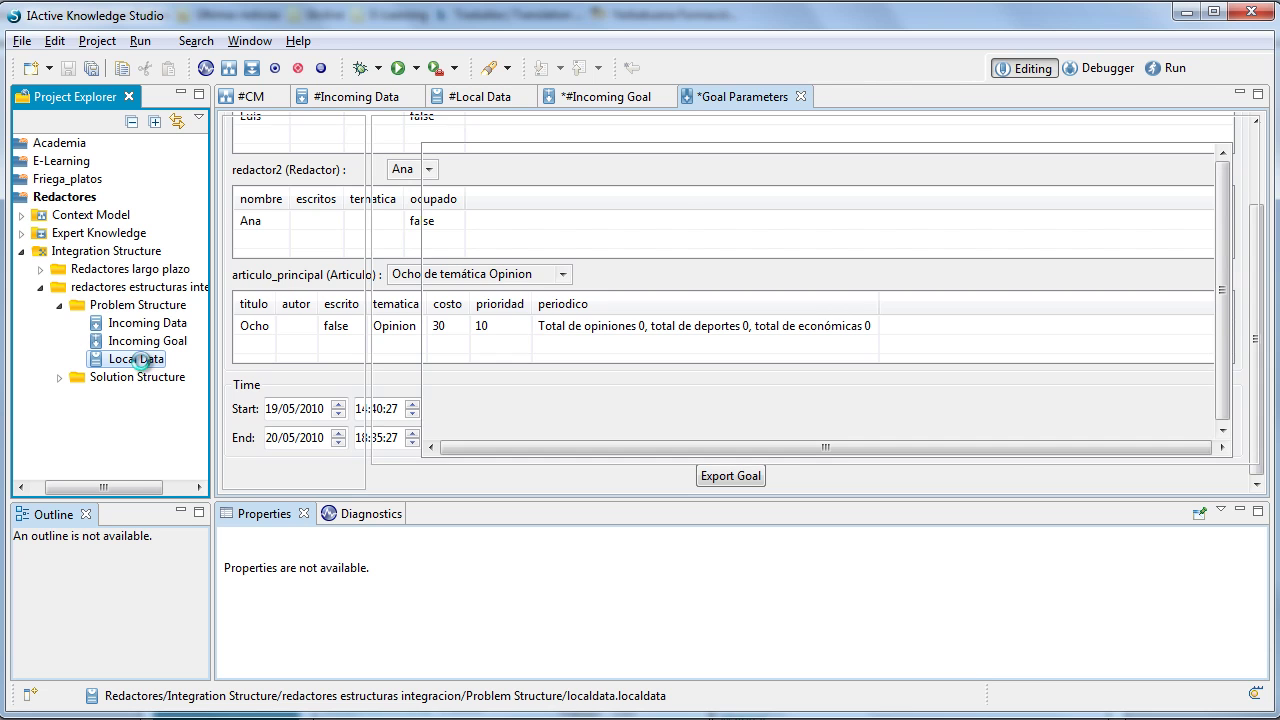
pyautogui.doubleClick(137, 359)
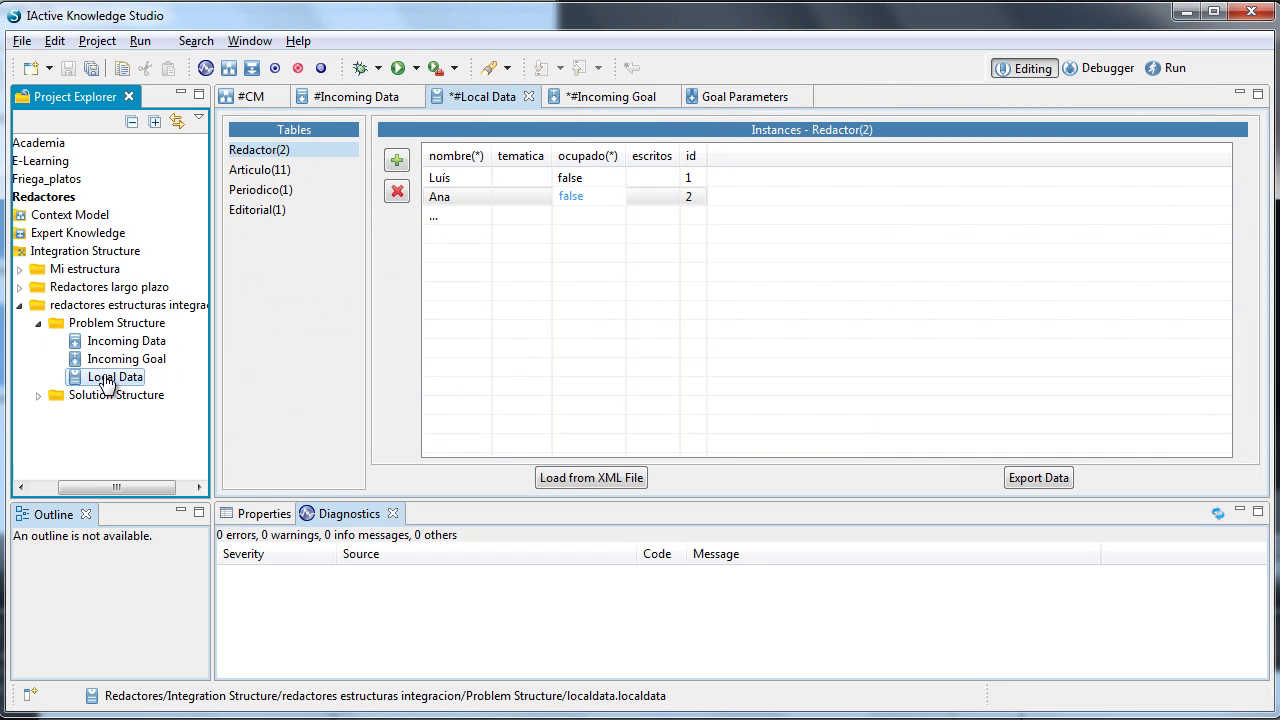
pyautogui.click(444, 173)
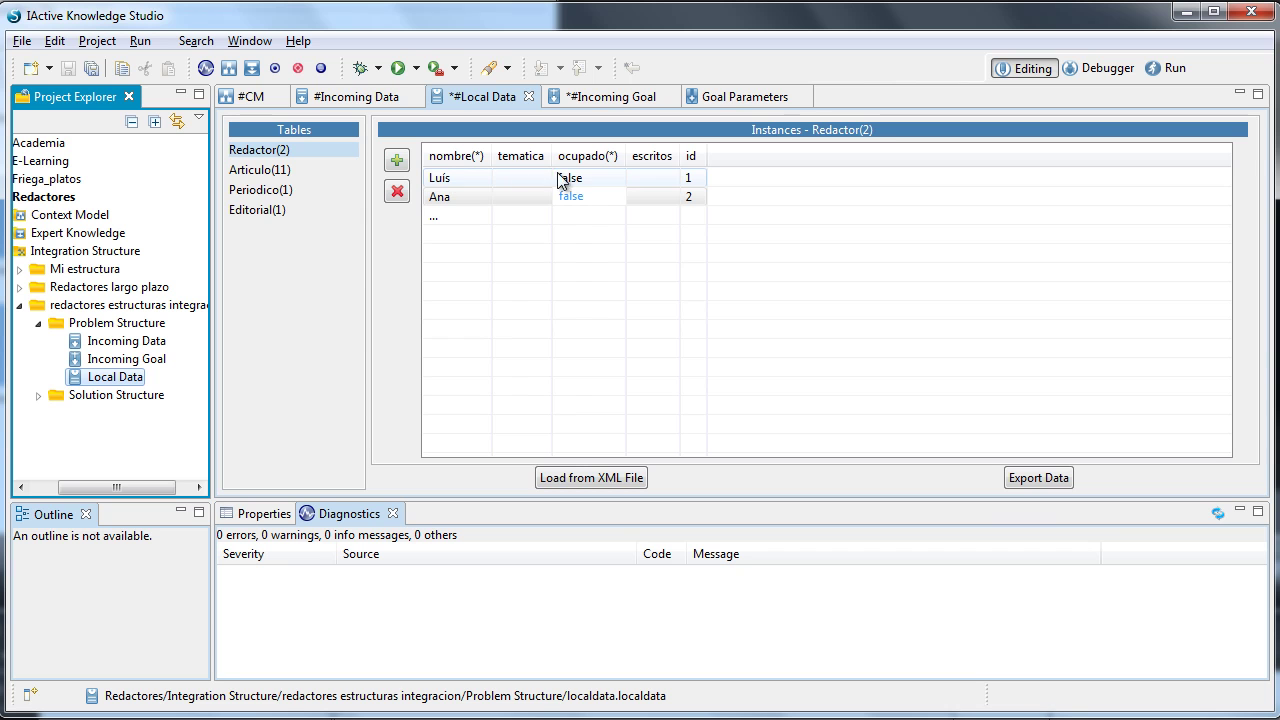
pyautogui.click(689, 195)
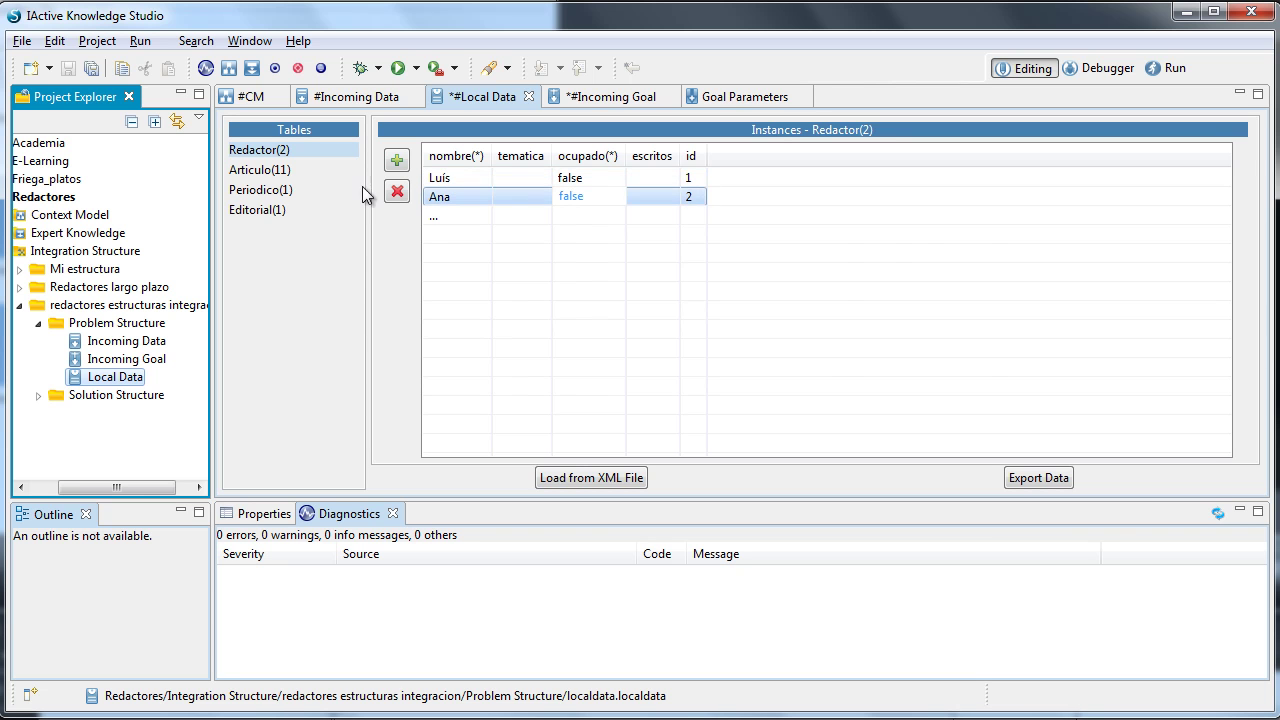
# - Show the Articulo instances in Local Data and set the escrito value of article Tres to false
pyautogui.click(254, 176)
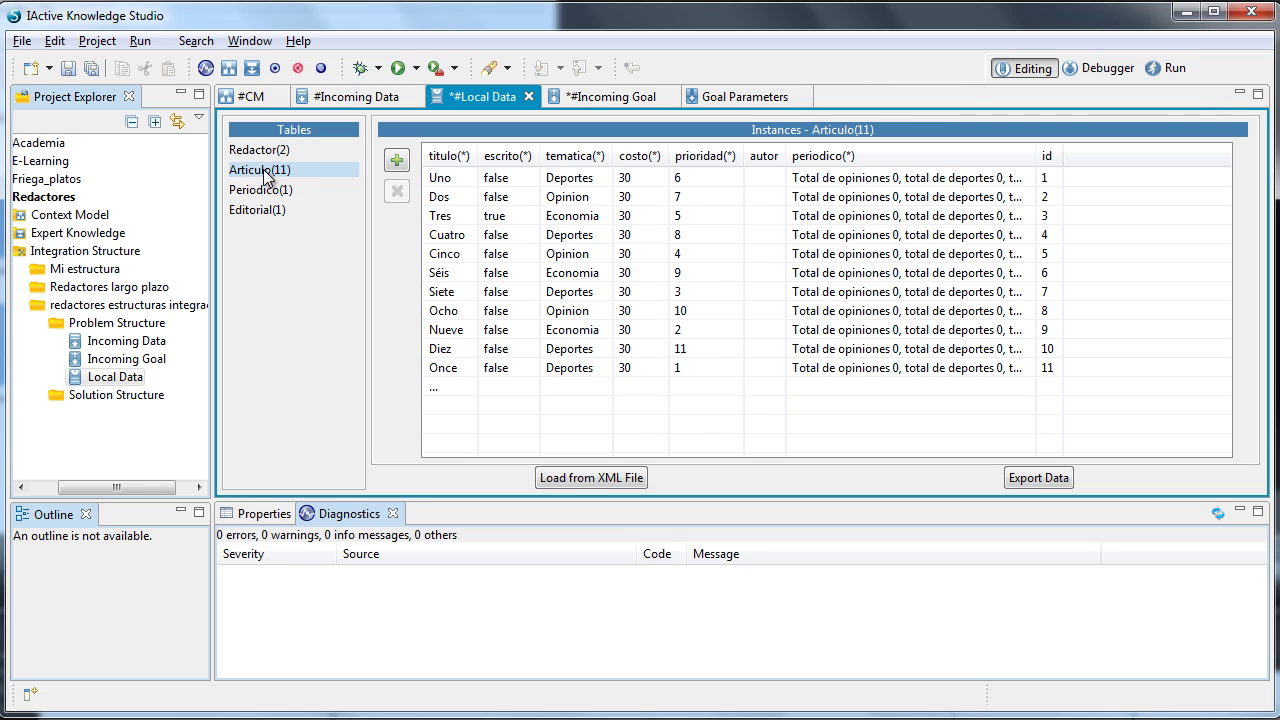
pyautogui.click(440, 177)
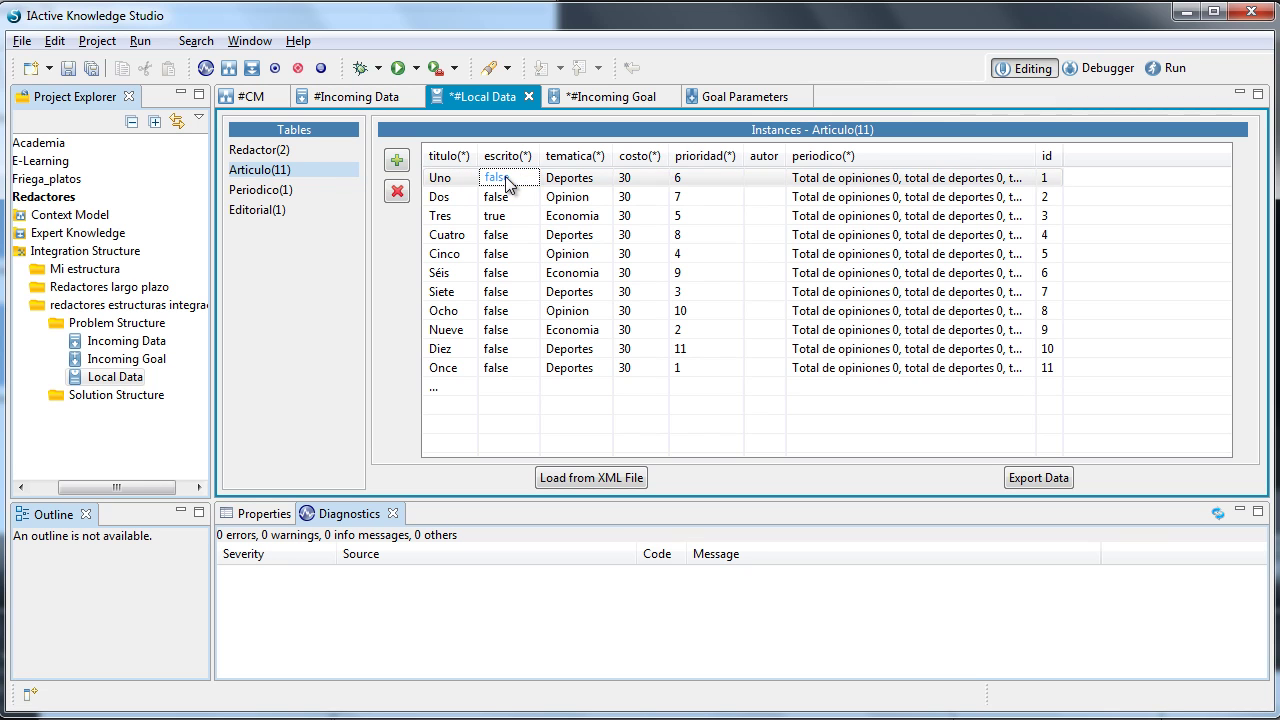
pyautogui.click(505, 215)
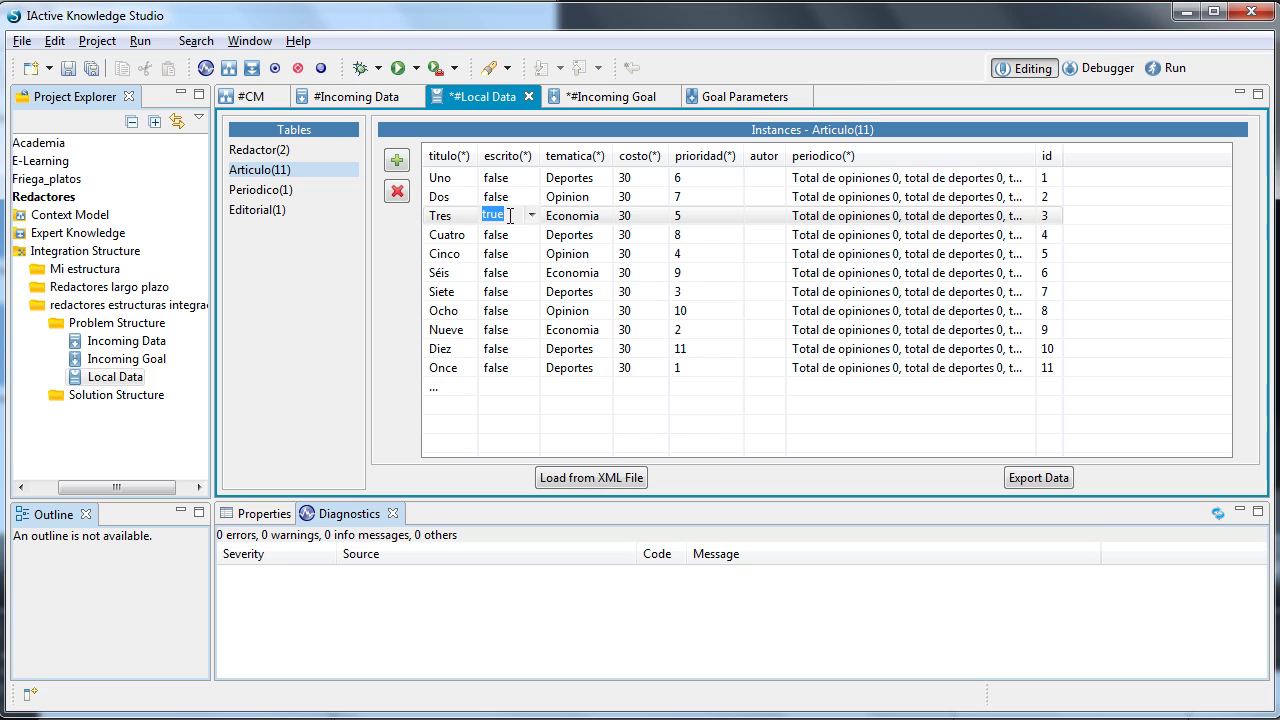
pyautogui.press('Down')
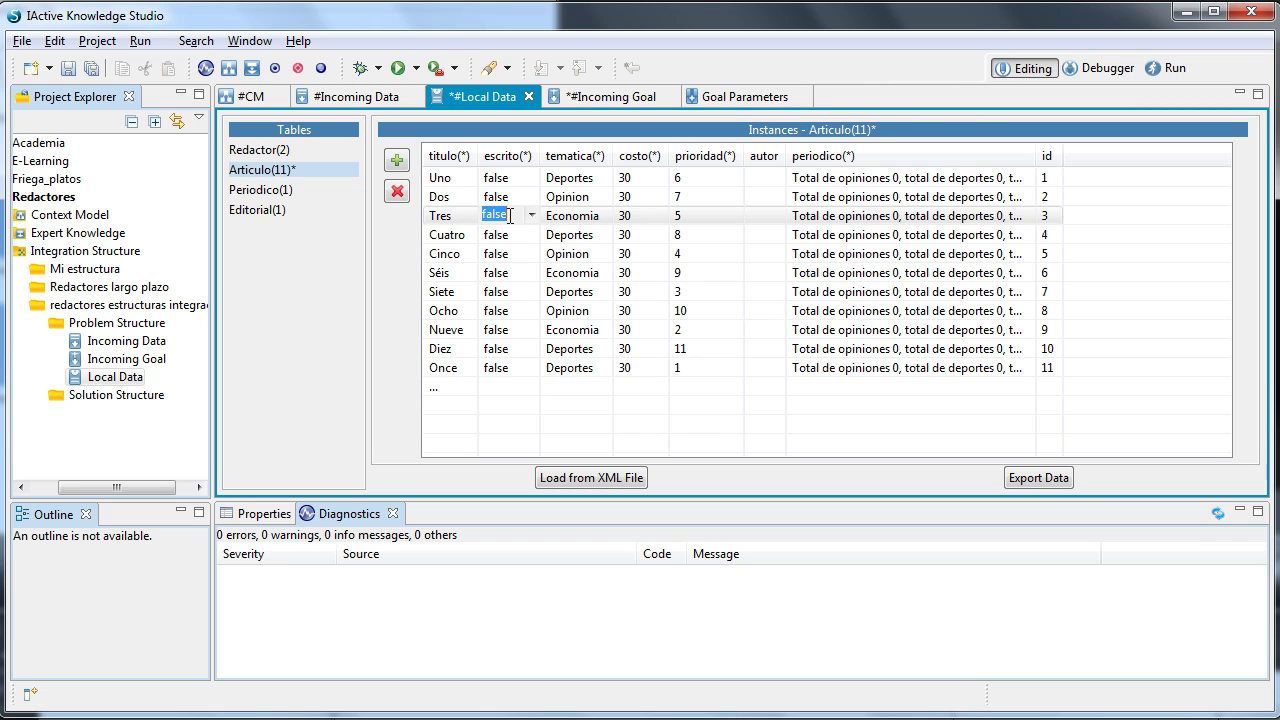
pyautogui.press('Up')
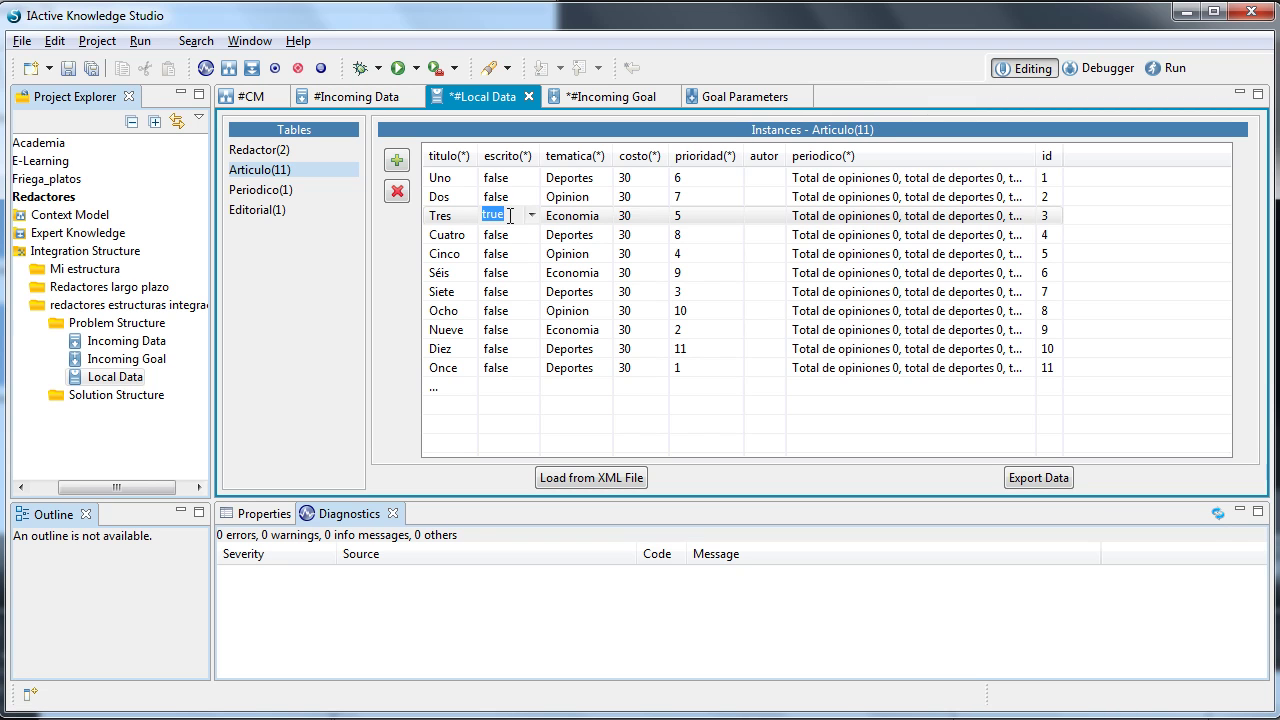
pyautogui.press('Down')
pyautogui.click(531, 216)
pyautogui.click(532, 222)
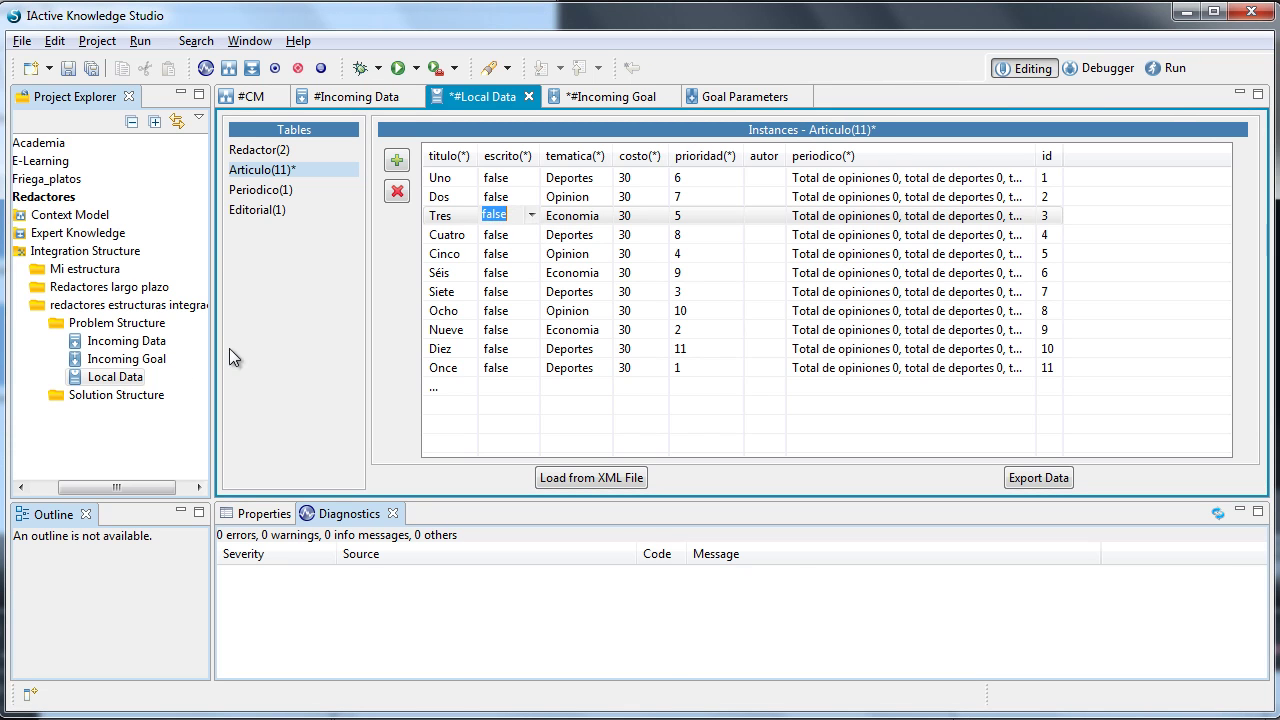
pyautogui.click(111, 384)
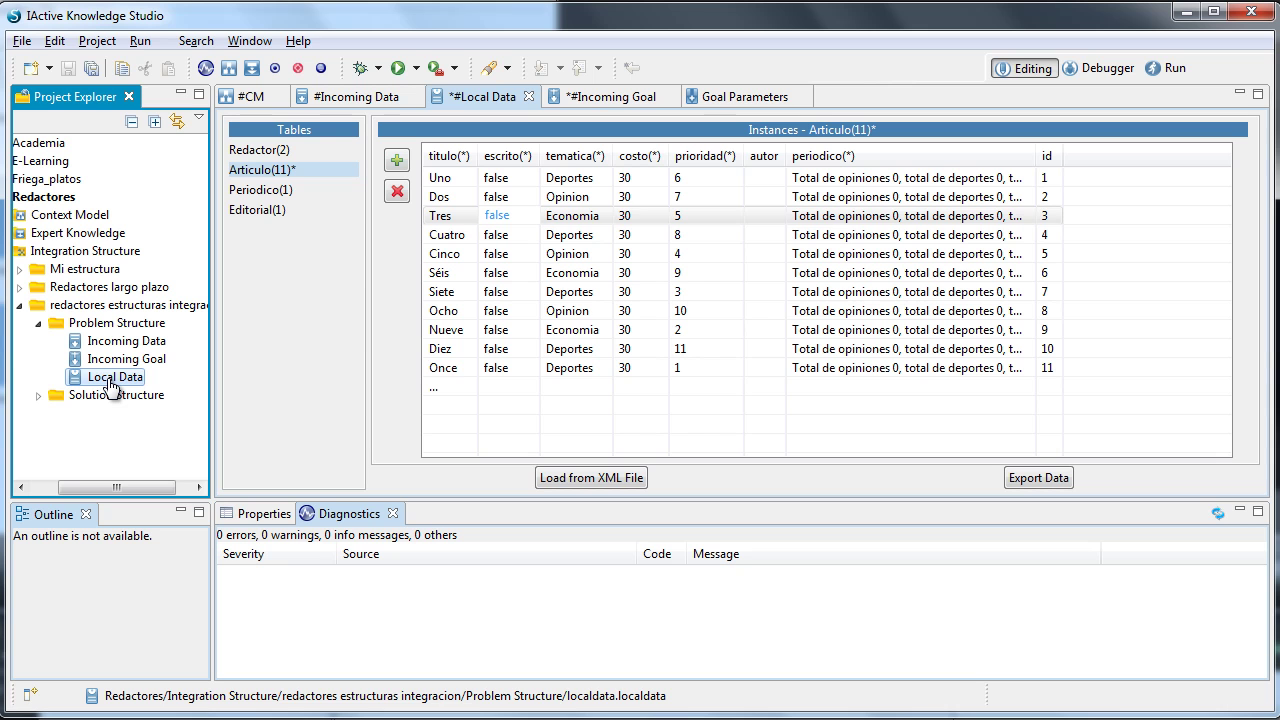
# - Close Local Data saving its changes, and show it again from the Problem Structure of redactores estructuras integracion
pyautogui.click(255, 255)
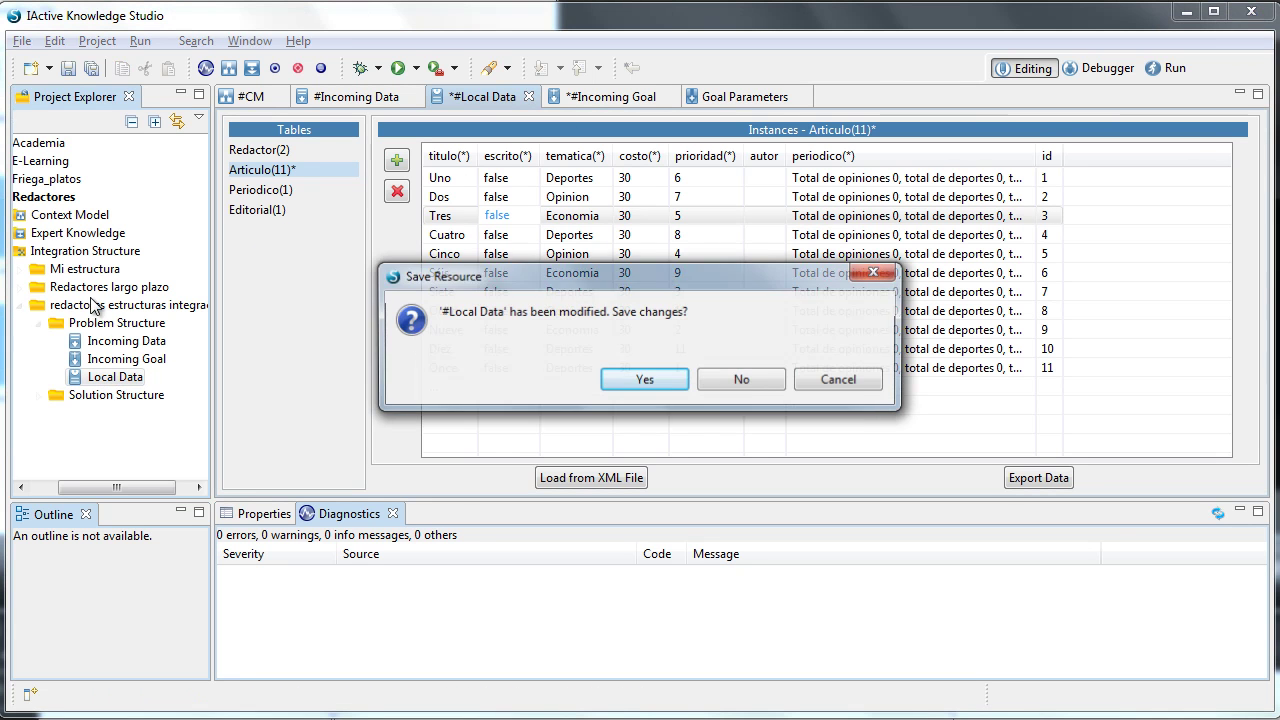
pyautogui.click(622, 383)
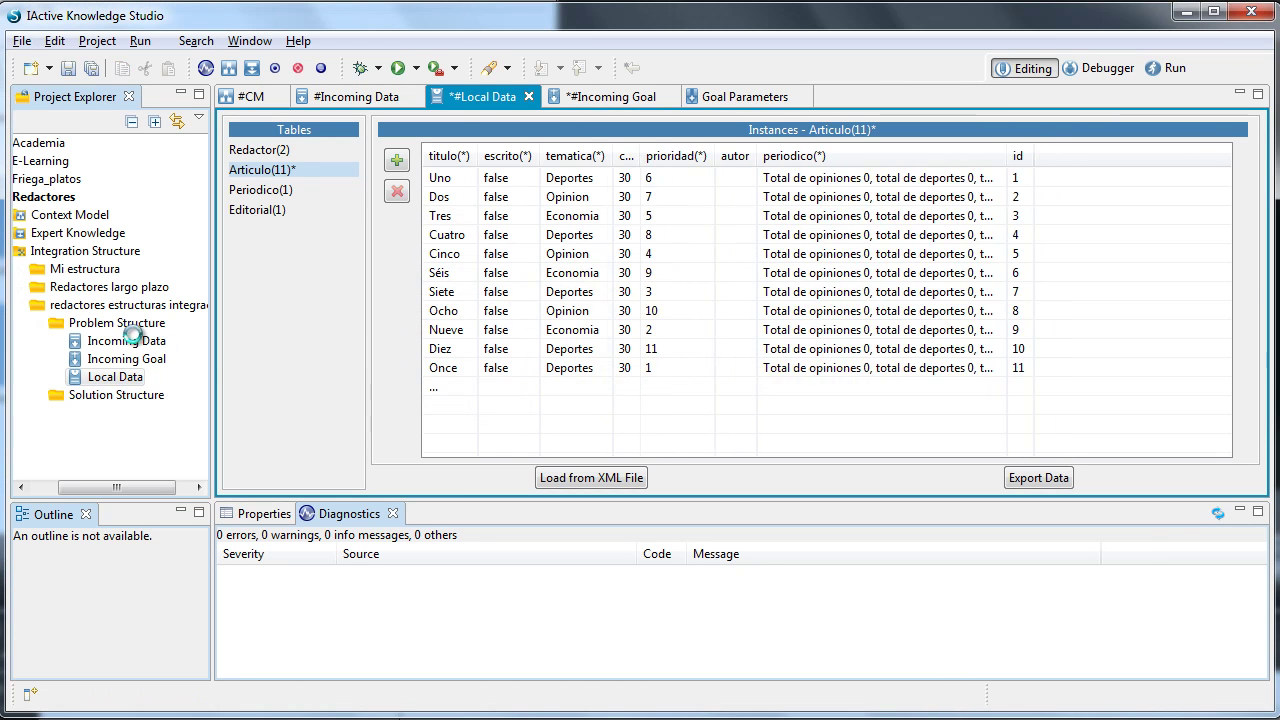
pyautogui.rightClick(117, 330)
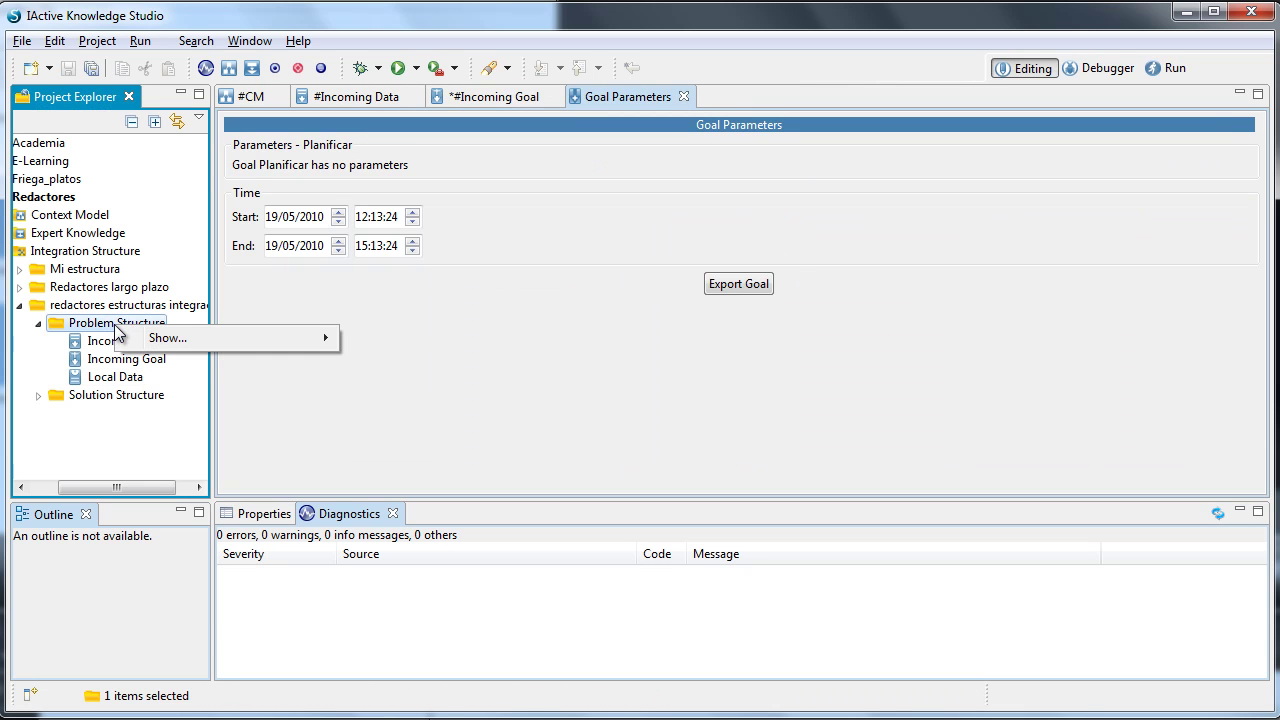
pyautogui.moveTo(306, 340)
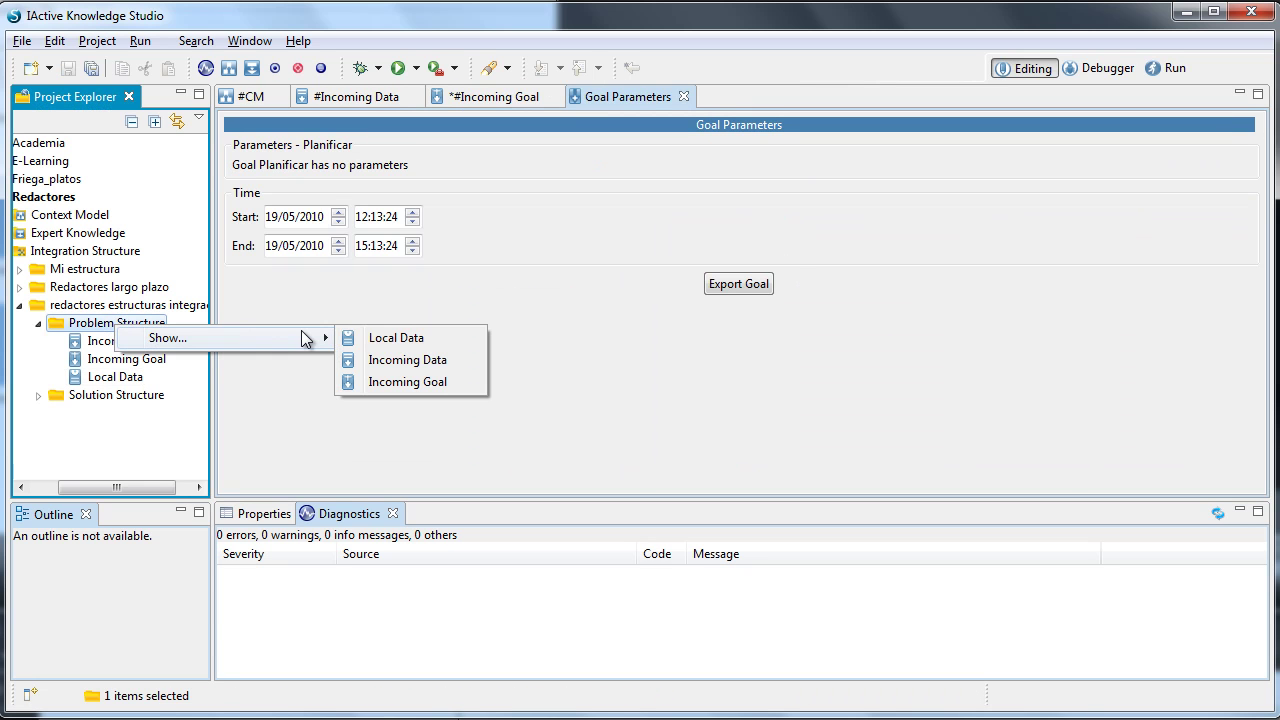
pyautogui.click(420, 338)
# - Show the Incoming Data class configuration and review the data and goal files of the Redactores run configuration without running it
pyautogui.doubleClick(155, 343)
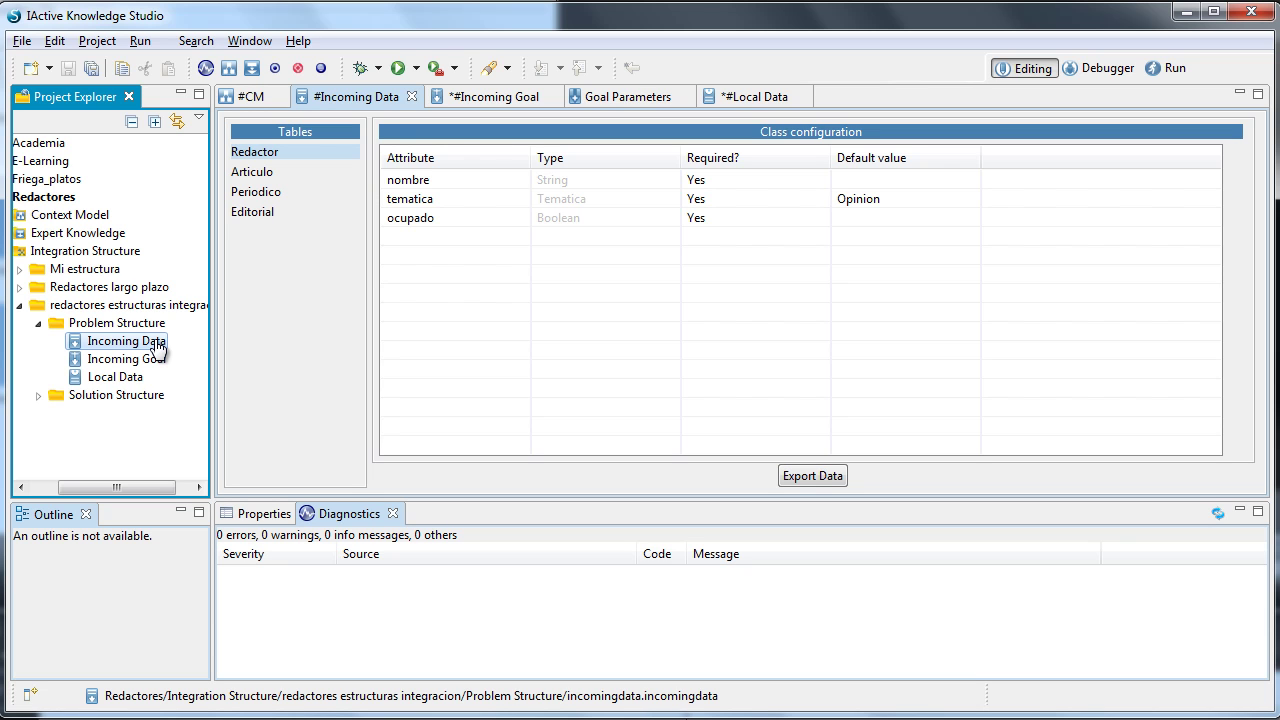
pyautogui.click(416, 67)
pyautogui.click(430, 146)
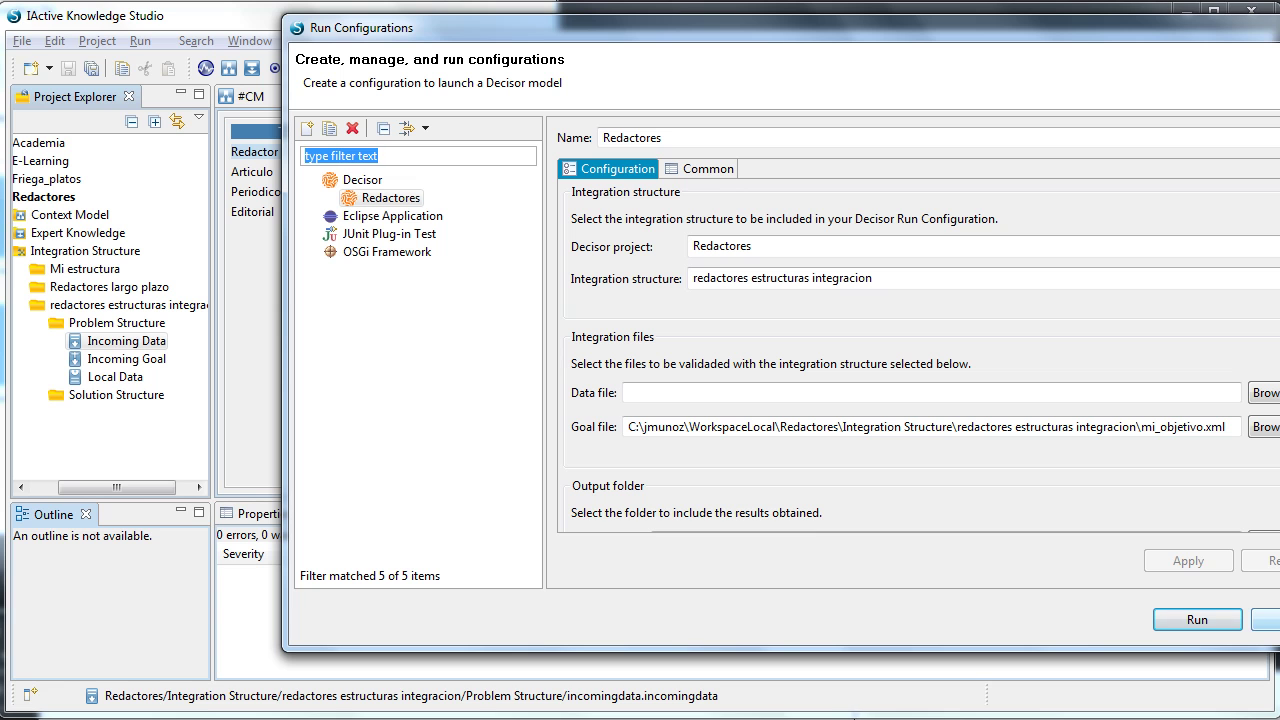
pyautogui.press('Escape')
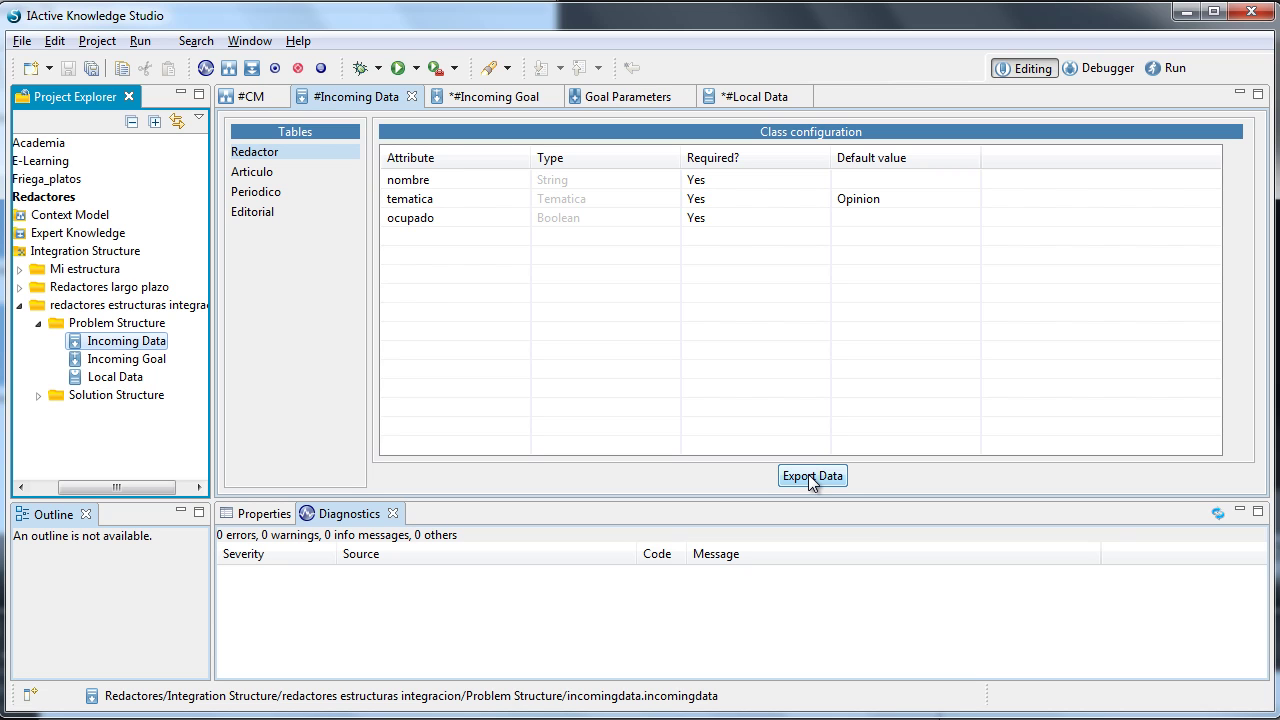
# - Delete the Mi estructura integration structure from the Redactores project and collapse the Integration Structure branch
pyautogui.click(35, 323)
pyautogui.click(19, 305)
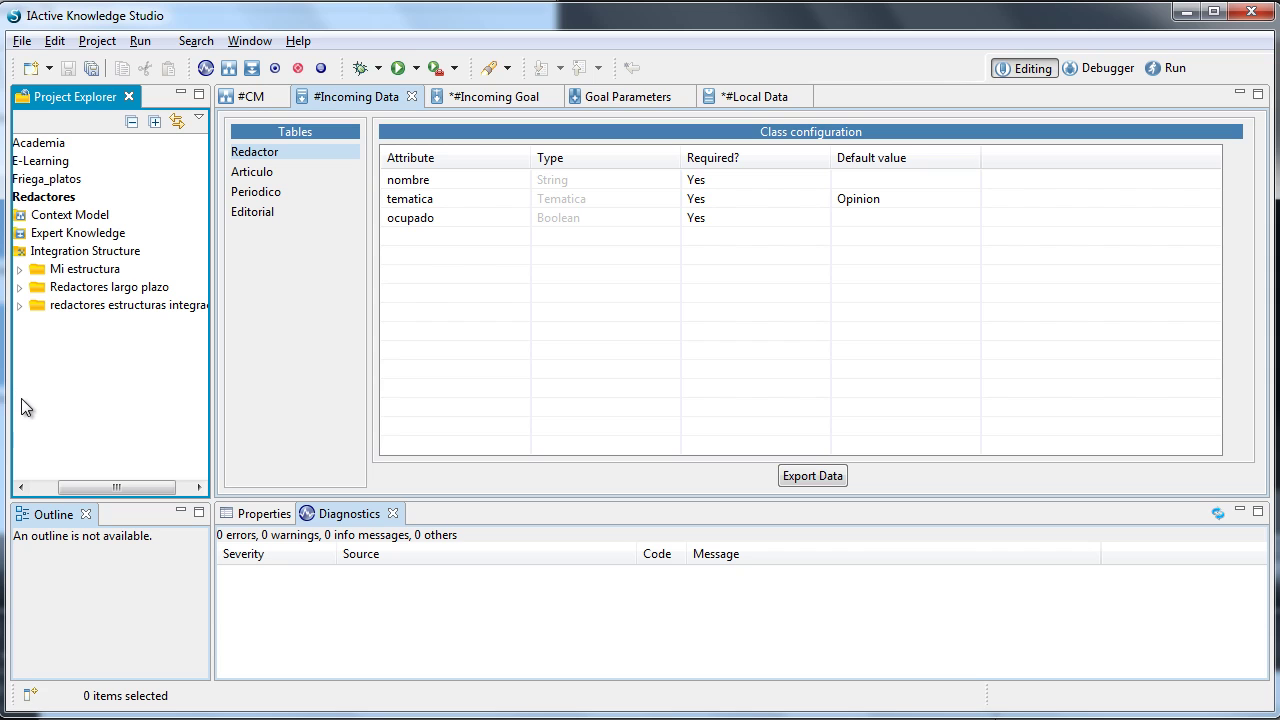
pyautogui.moveTo(100, 487); pyautogui.dragTo(87, 485)
pyautogui.click(101, 277)
pyautogui.rightClick(101, 277)
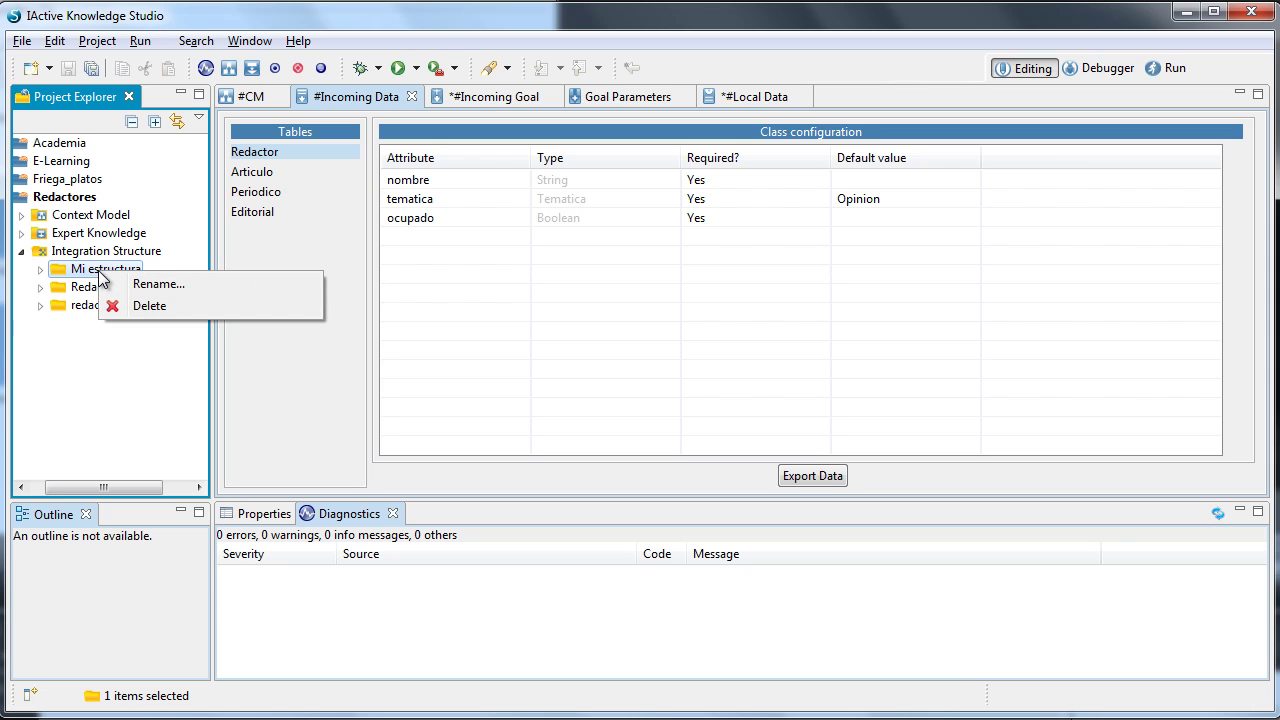
pyautogui.click(169, 305)
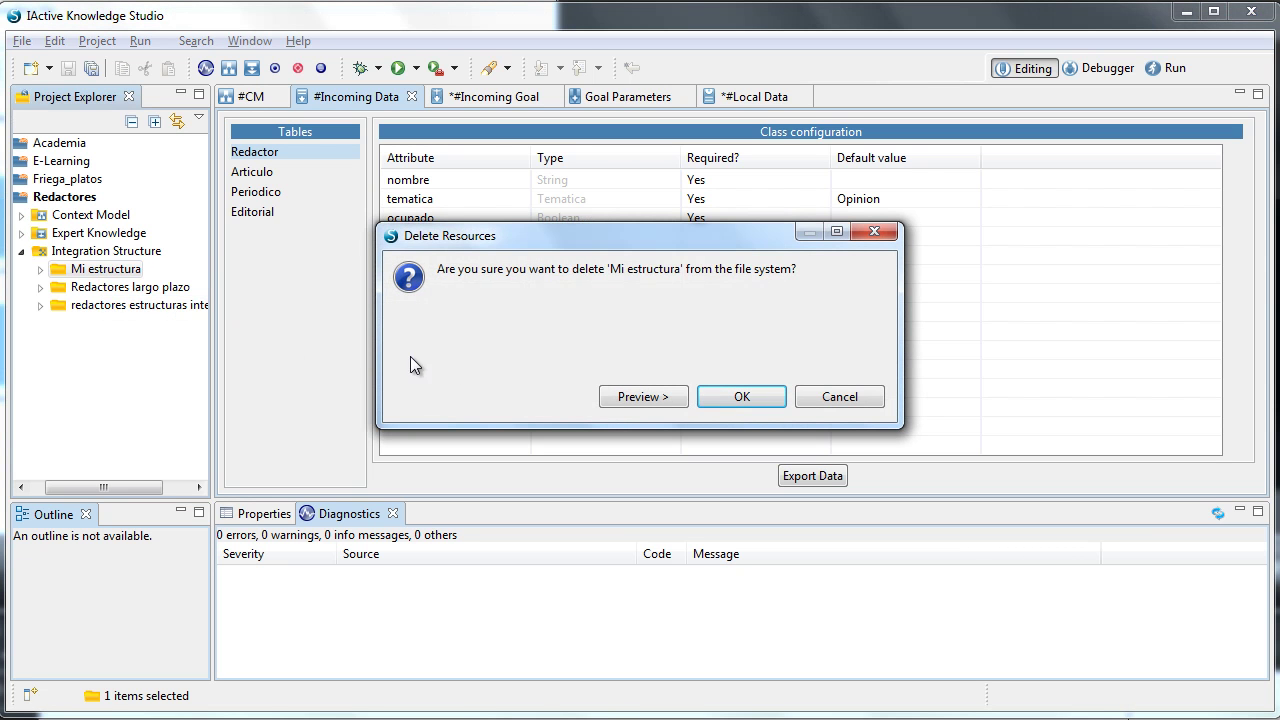
pyautogui.click(714, 398)
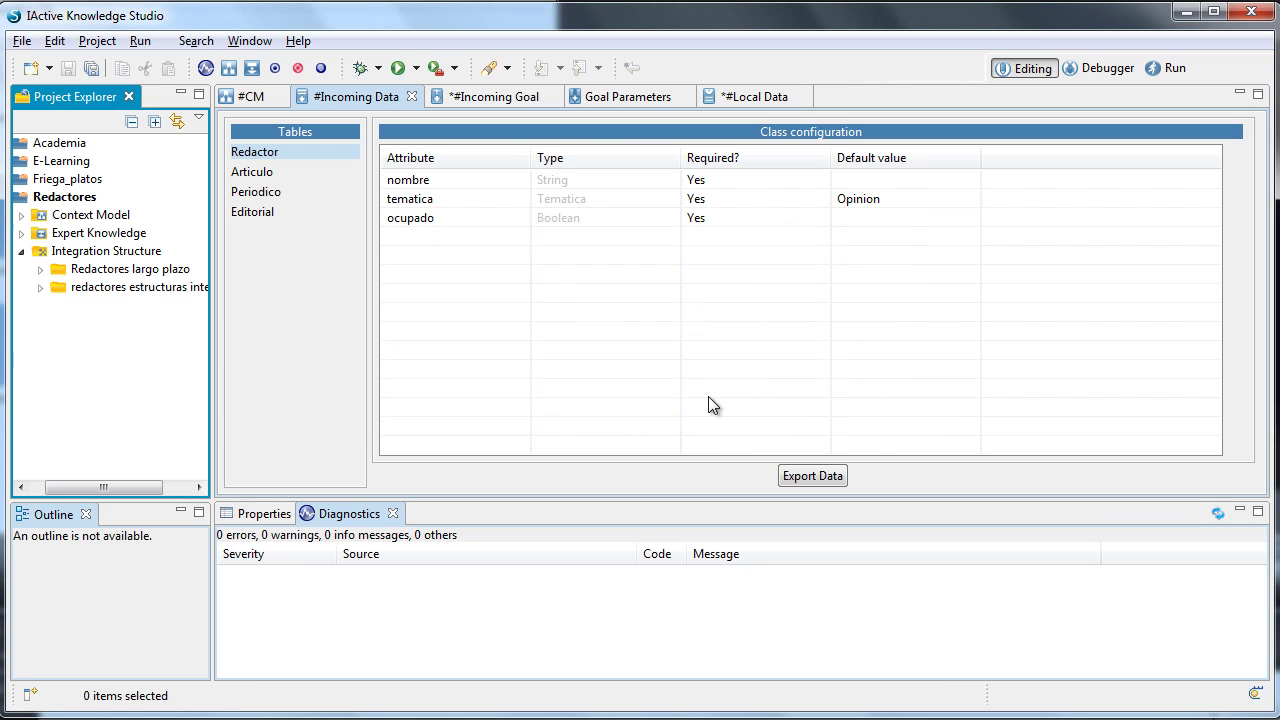
pyautogui.click(20, 251)
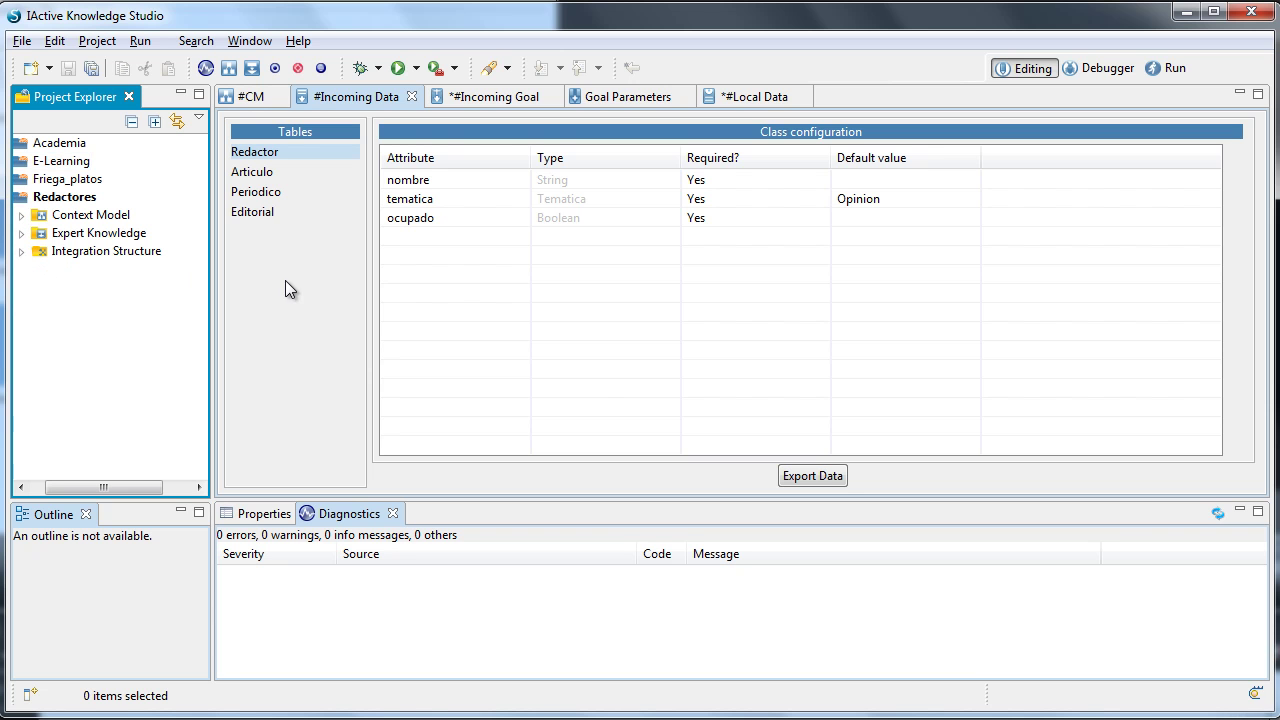